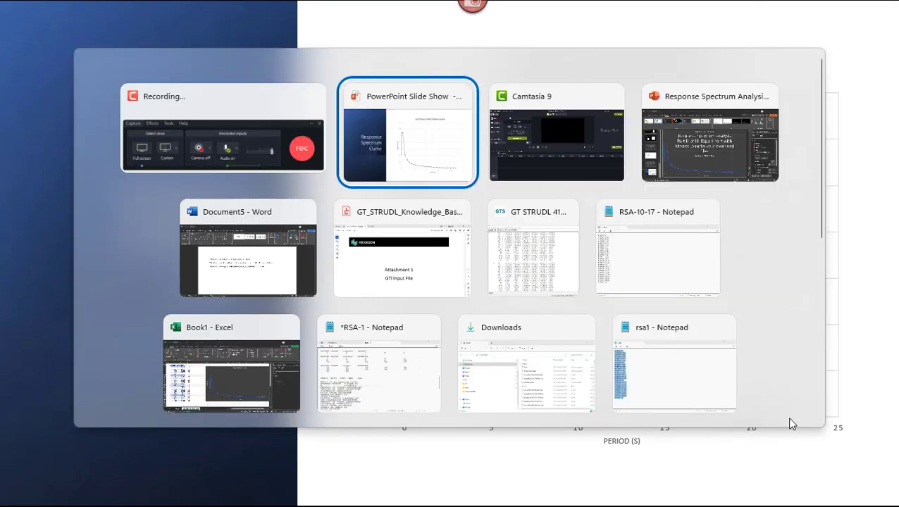
Switch to GT STRUDL, open the frame in GTMenu to inspect it isometrically with solid member shapes, and return to the output window.
{"action": "key", "text": "alt+Tab"}
{"action": "key", "text": "alt+Tab"}
{"action": "key", "text": "alt+Tab"}
{"action": "key", "text": "alt+Tab"}
{"action": "key", "text": "alt+Tab"}
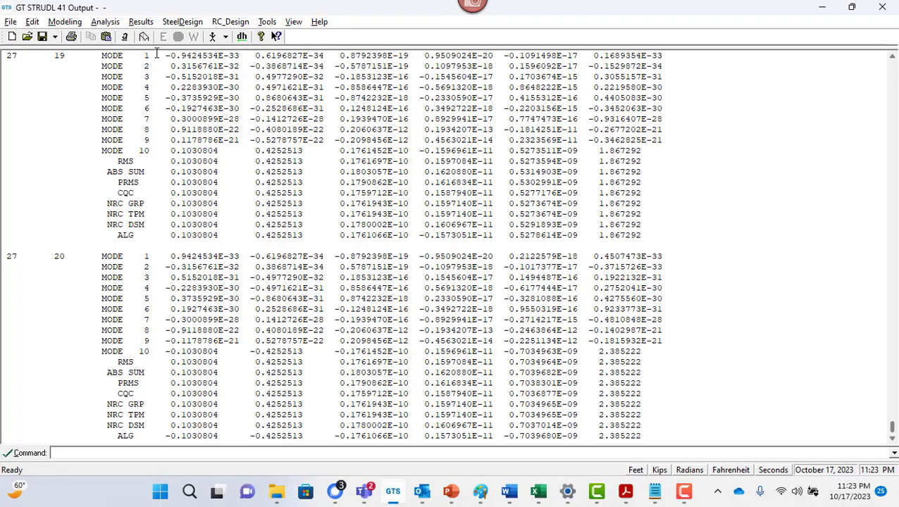
{"action": "left_click", "coordinate": [145, 37]}
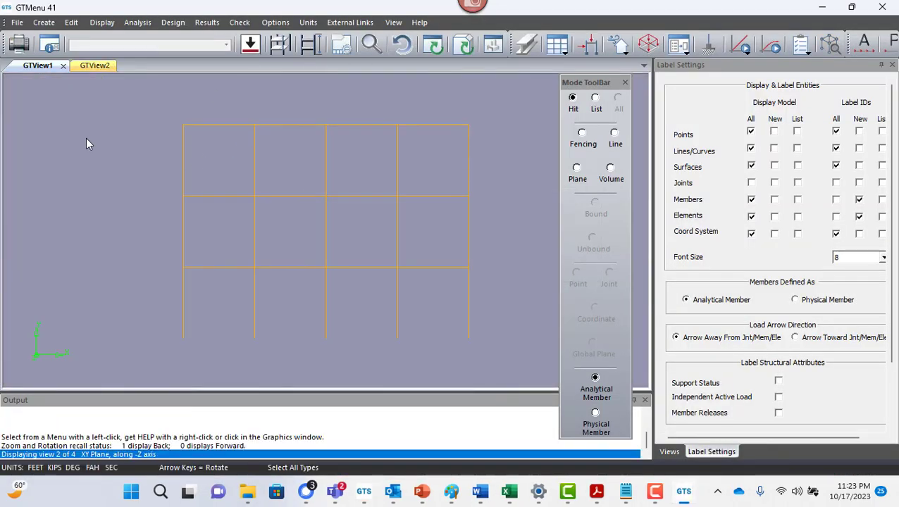
{"action": "key", "text": "i"}
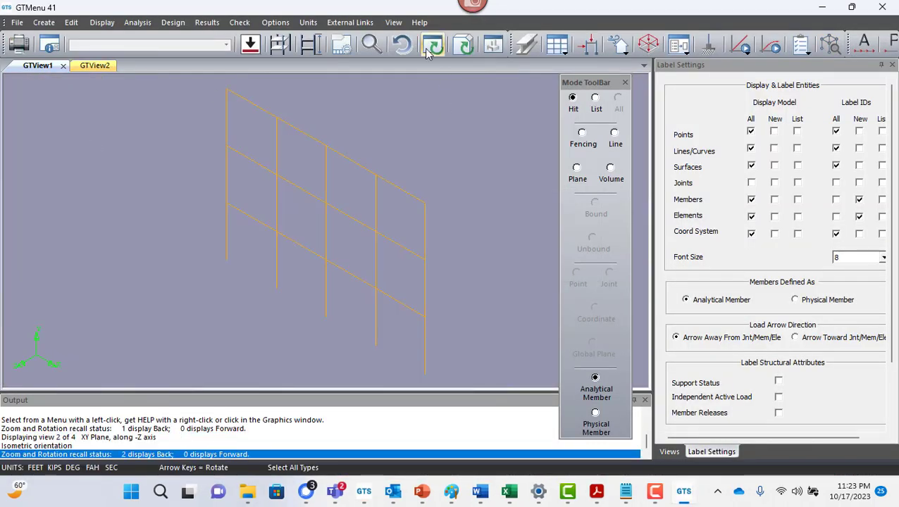
{"action": "left_click", "coordinate": [435, 47]}
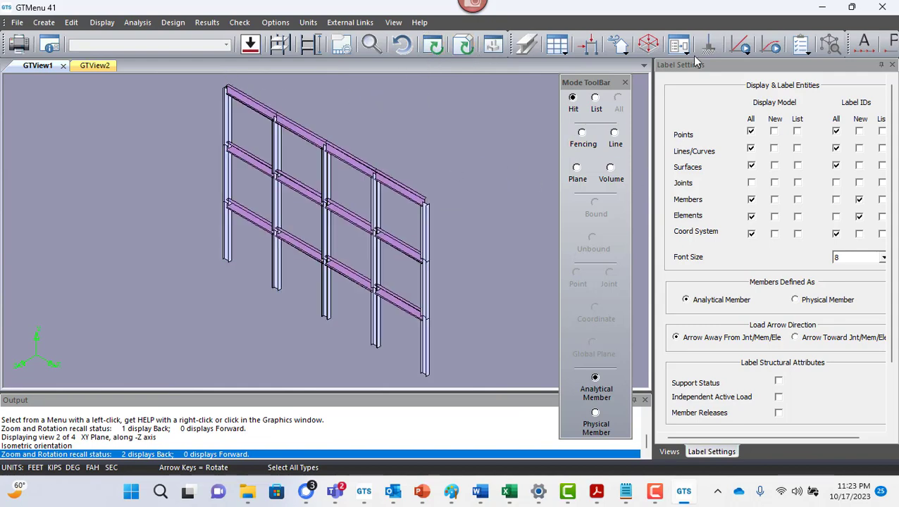
{"action": "left_click", "coordinate": [882, 7]}
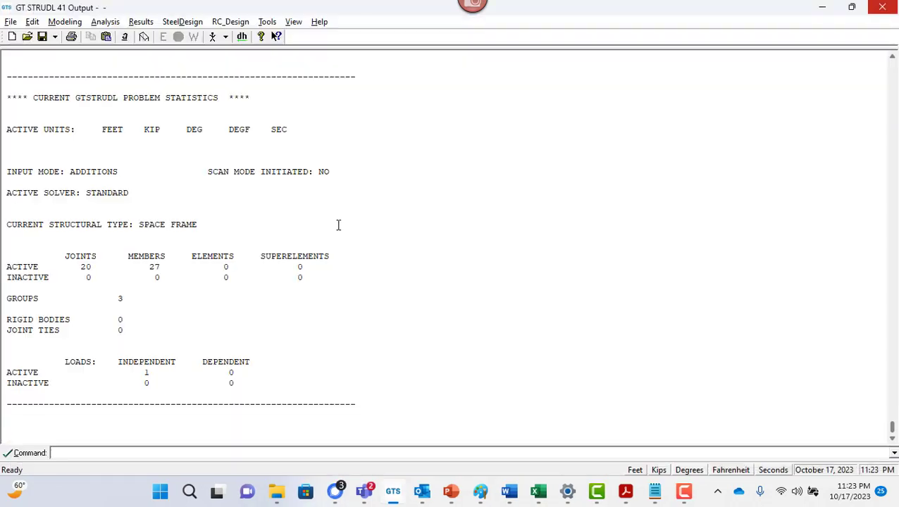
Examine the force results at member 27's joint 19, including the RMS and CQC modal combinations.
{"action": "scroll", "coordinate": [344, 214], "scroll_direction": "up", "scroll_amount": 5}
{"action": "scroll", "coordinate": [343, 214], "scroll_direction": "up", "scroll_amount": 13}
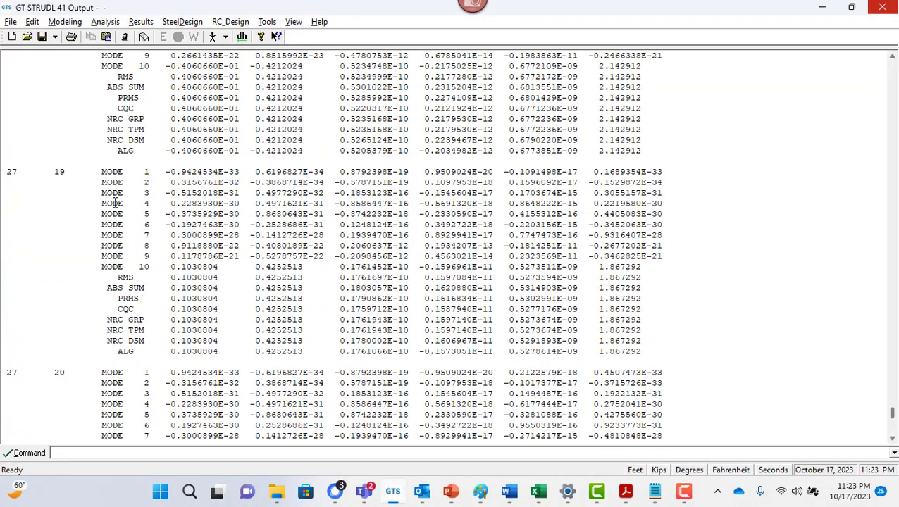
{"action": "left_click_drag", "start_coordinate": [663, 441], "coordinate": [107, 266]}
{"action": "left_click", "coordinate": [100, 279]}
{"action": "left_click_drag", "start_coordinate": [117, 277], "coordinate": [137, 277]}
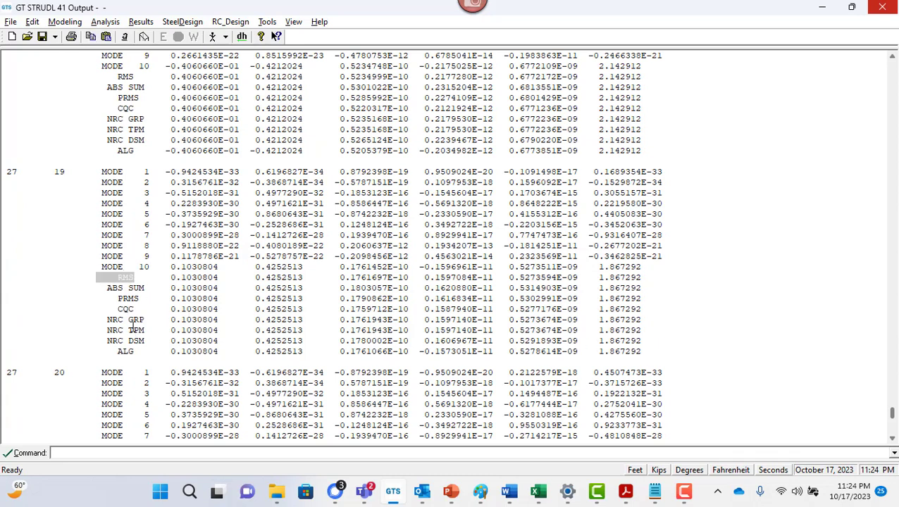
{"action": "left_click_drag", "start_coordinate": [117, 309], "coordinate": [146, 309]}
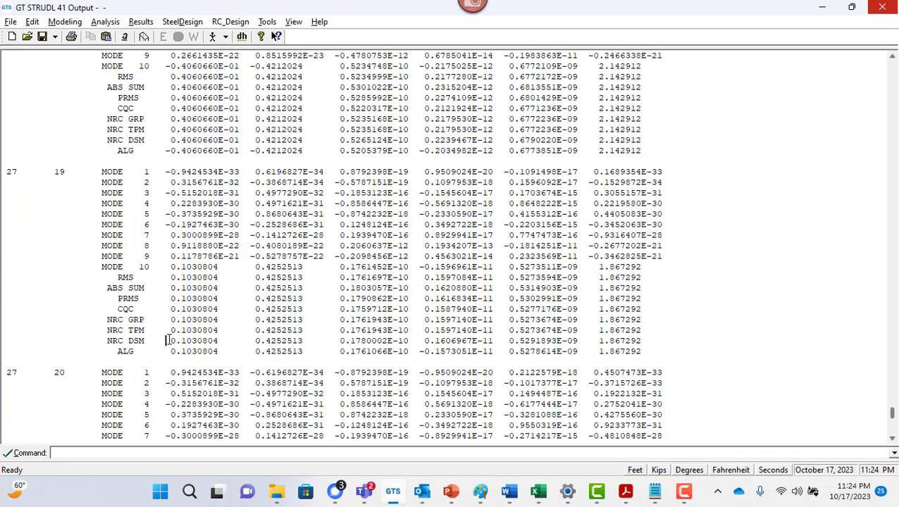
{"action": "scroll", "coordinate": [148, 317], "scroll_direction": "down", "scroll_amount": 11}
{"action": "scroll", "coordinate": [174, 290], "scroll_direction": "down", "scroll_amount": 5}
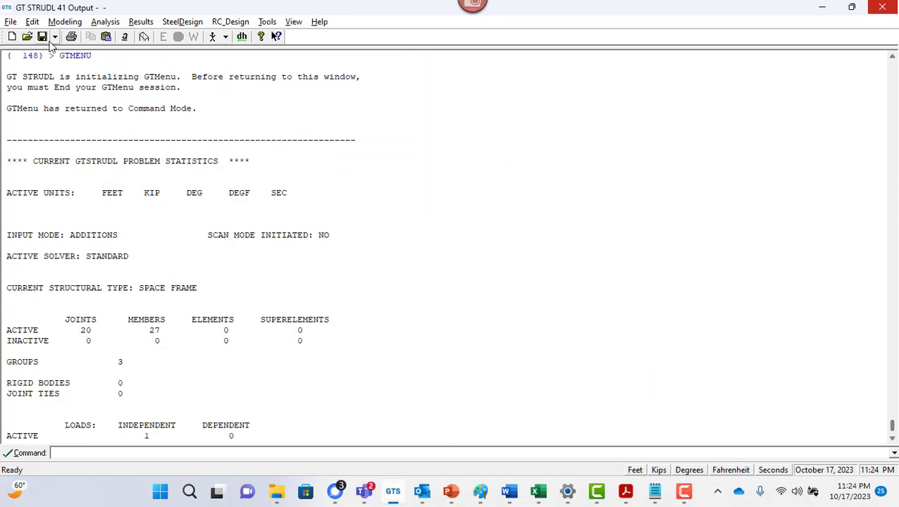
Save the model as a text input file named All Commands in the Downloads folder.
{"action": "left_click", "coordinate": [55, 37]}
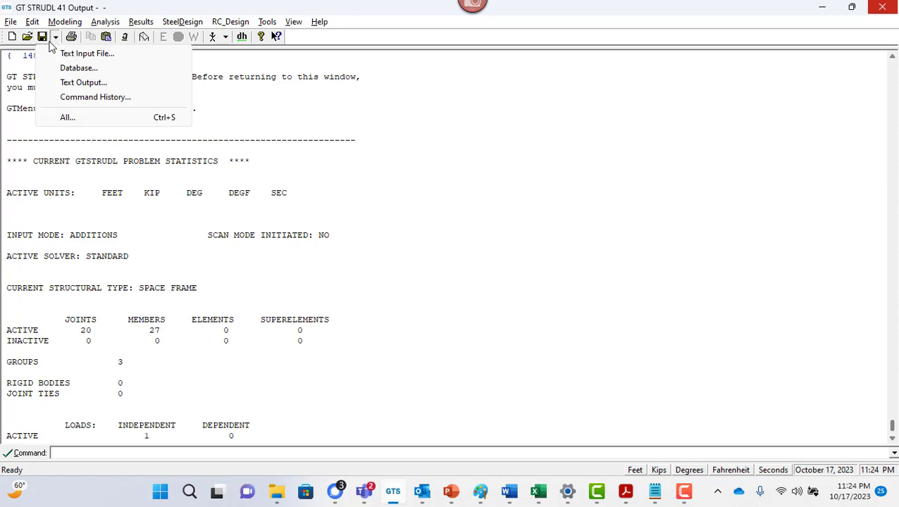
{"action": "left_click", "coordinate": [100, 58]}
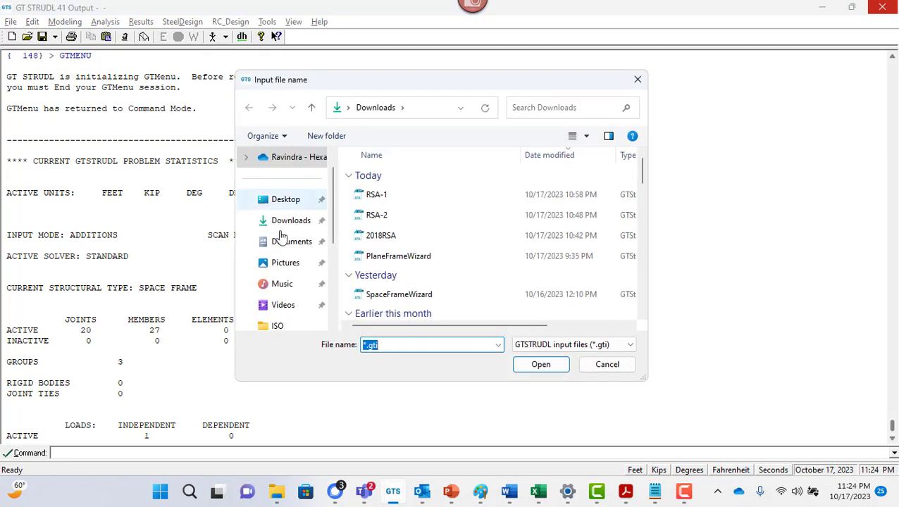
{"action": "key", "text": "Caps_Lock"}
{"action": "type", "text": "A"}
{"action": "key", "text": "Caps_Lock"}
{"action": "type", "text": "ll"}
{"action": "key", "text": "Caps_Lock"}
{"action": "type", "text": "C"}
{"action": "key", "text": "Caps_Lock"}
{"action": "type", "text": "ommands"}
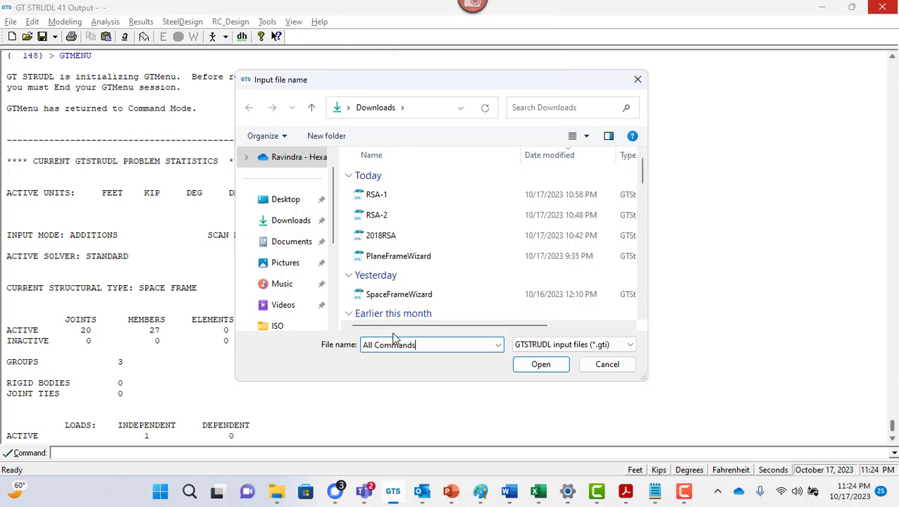
{"action": "key", "text": "Return"}
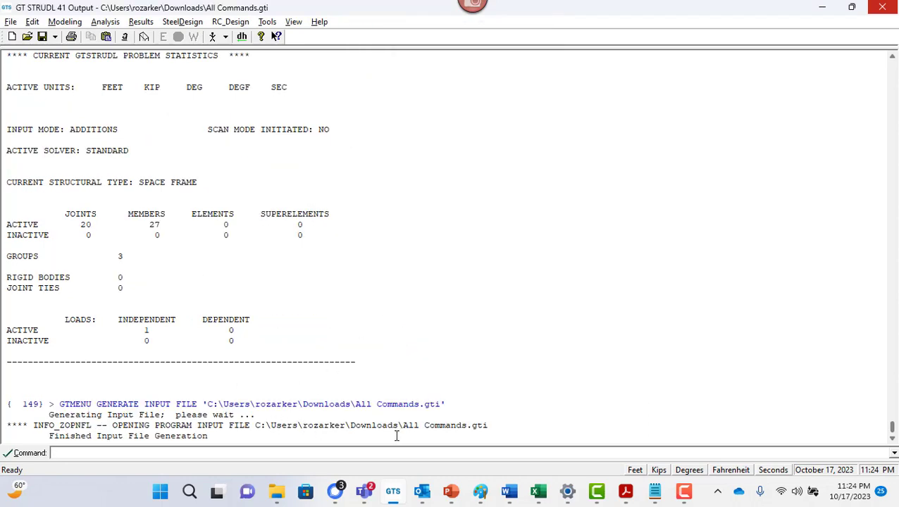
Switch to the Downloads folder in File Explorer and open the All Commands file with Notepad.
{"action": "key", "text": "alt+Tab"}
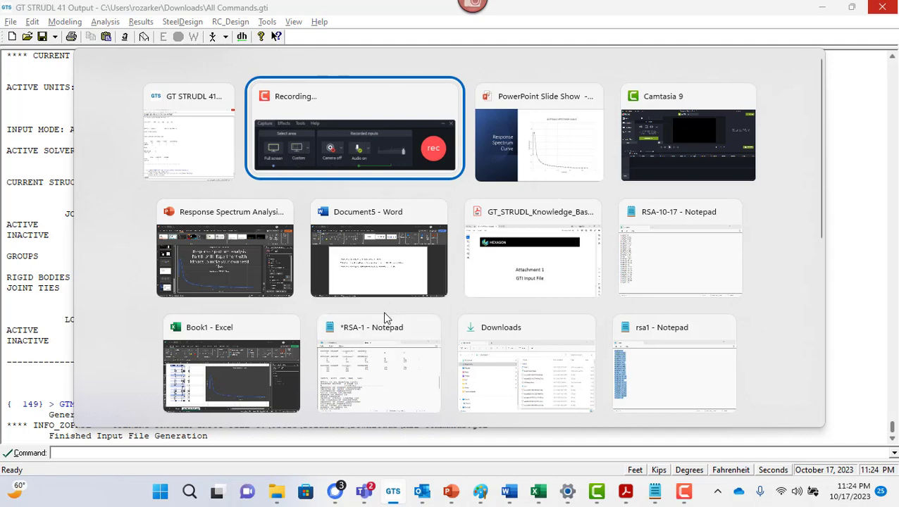
{"action": "left_click", "coordinate": [522, 395]}
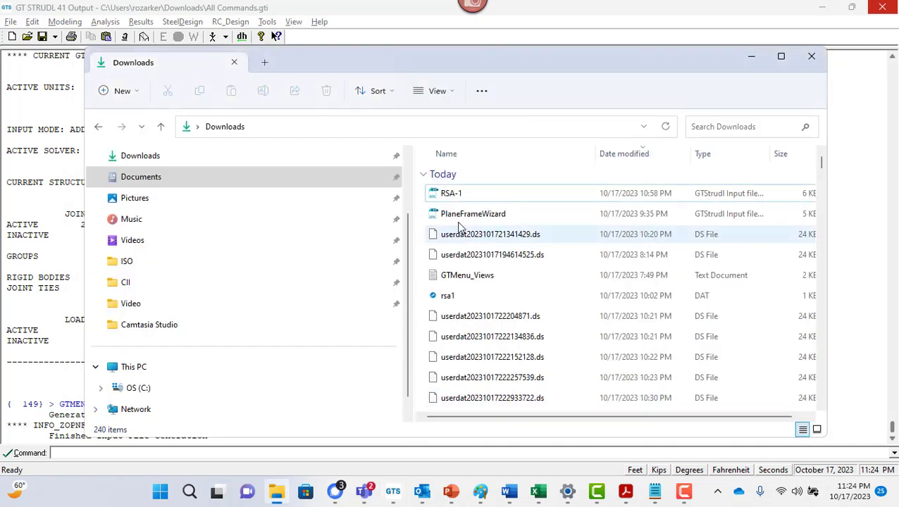
{"action": "left_click", "coordinate": [490, 215]}
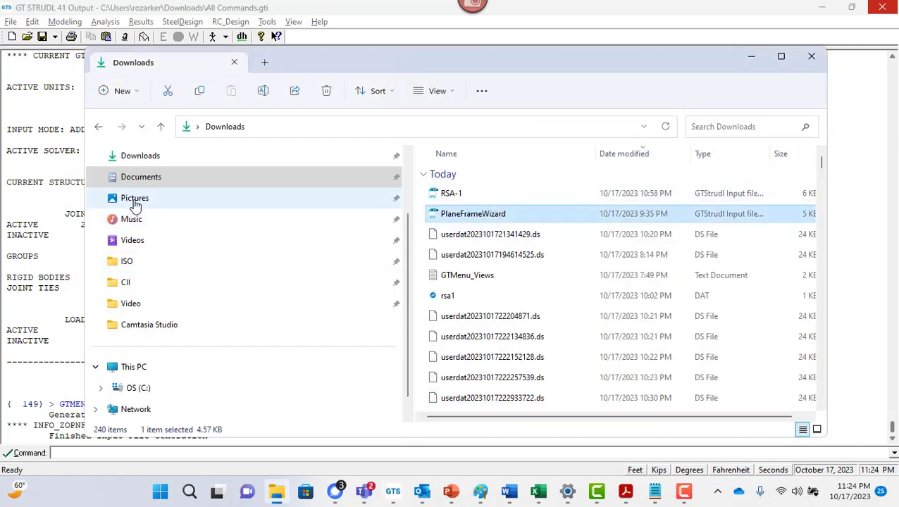
{"action": "left_click", "coordinate": [134, 198]}
{"action": "left_click", "coordinate": [206, 177]}
{"action": "left_click", "coordinate": [141, 155]}
{"action": "left_click", "coordinate": [523, 198]}
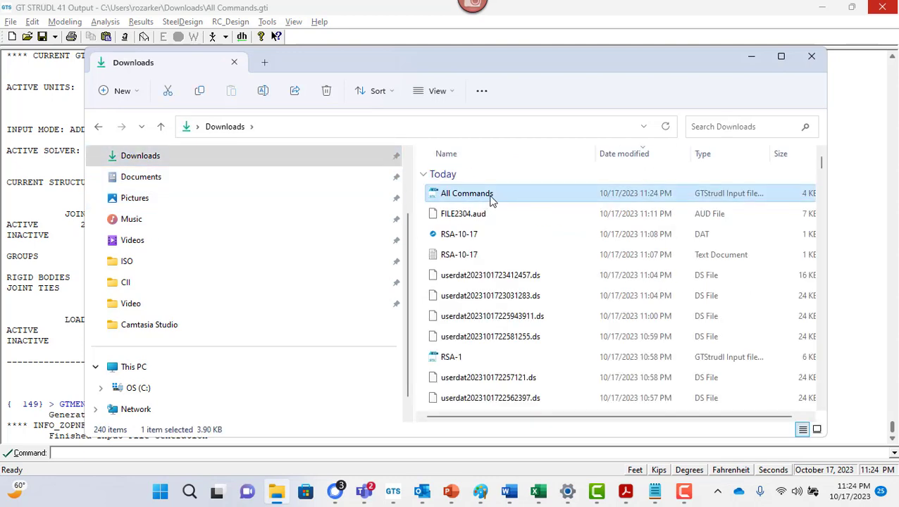
{"action": "right_click", "coordinate": [491, 202]}
{"action": "mouse_move", "coordinate": [577, 266]}
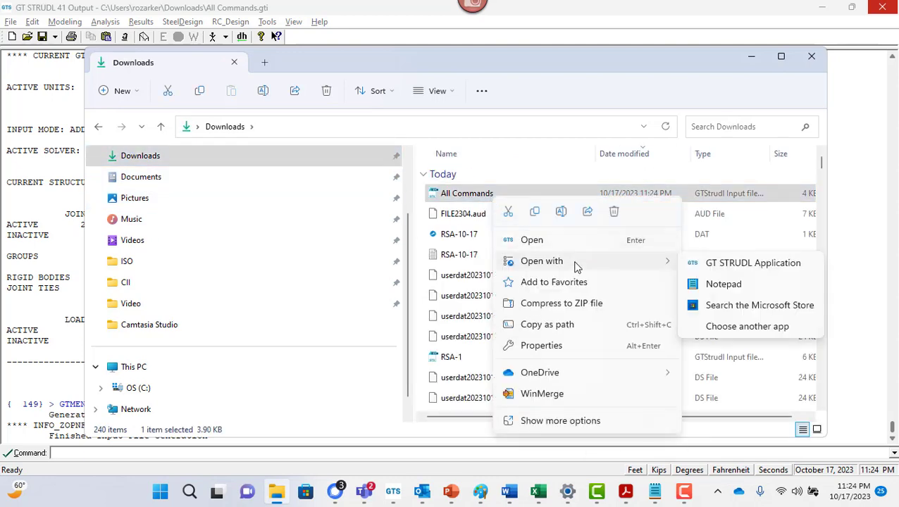
{"action": "left_click", "coordinate": [724, 284]}
Review the All Commands file from its beginning through the member properties, groups and dynamic mass data to the end.
{"action": "scroll", "coordinate": [483, 326], "scroll_direction": "down", "scroll_amount": 20}
{"action": "scroll", "coordinate": [475, 327], "scroll_direction": "up", "scroll_amount": 8}
{"action": "scroll", "coordinate": [476, 328], "scroll_direction": "down", "scroll_amount": 8}
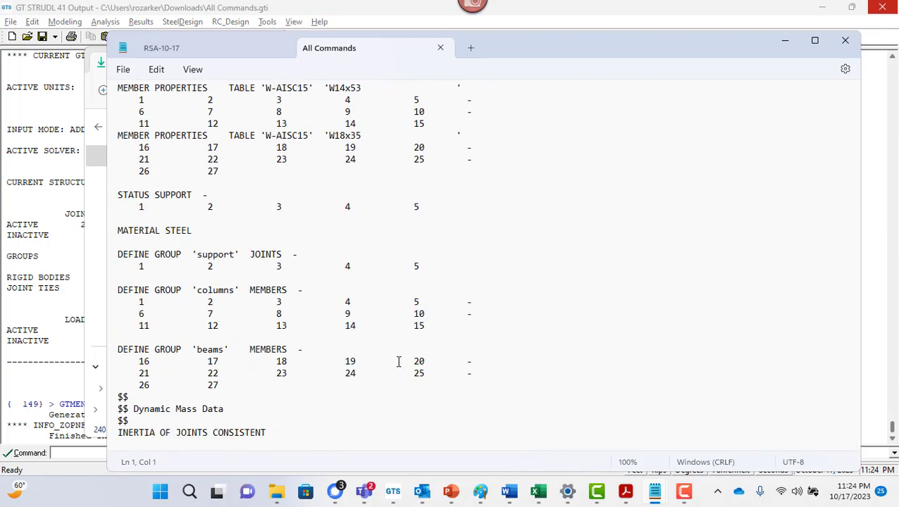
{"action": "scroll", "coordinate": [398, 362], "scroll_direction": "up", "scroll_amount": 20}
{"action": "scroll", "coordinate": [398, 362], "scroll_direction": "down", "scroll_amount": 6}
{"action": "scroll", "coordinate": [398, 362], "scroll_direction": "down", "scroll_amount": 15}
{"action": "left_click", "coordinate": [300, 432]}
Return to GT STRUDL and save the session's command history as Command History in the Downloads folder.
{"action": "key", "text": "alt+Tab"}
{"action": "key", "text": "alt+Tab"}
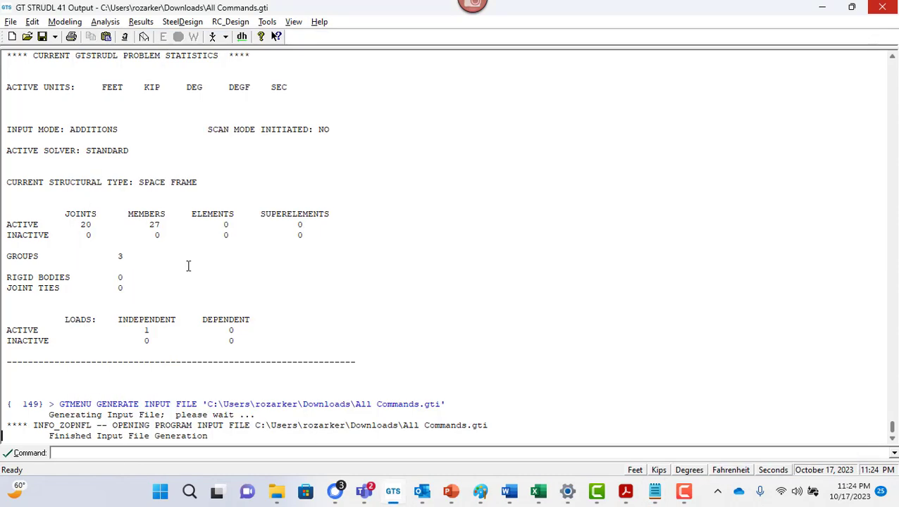
{"action": "left_click", "coordinate": [55, 37]}
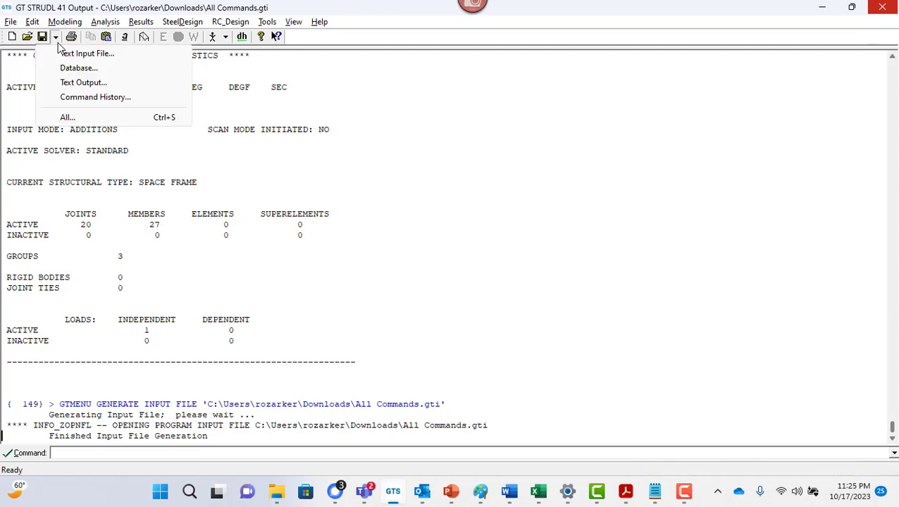
{"action": "left_click", "coordinate": [141, 97]}
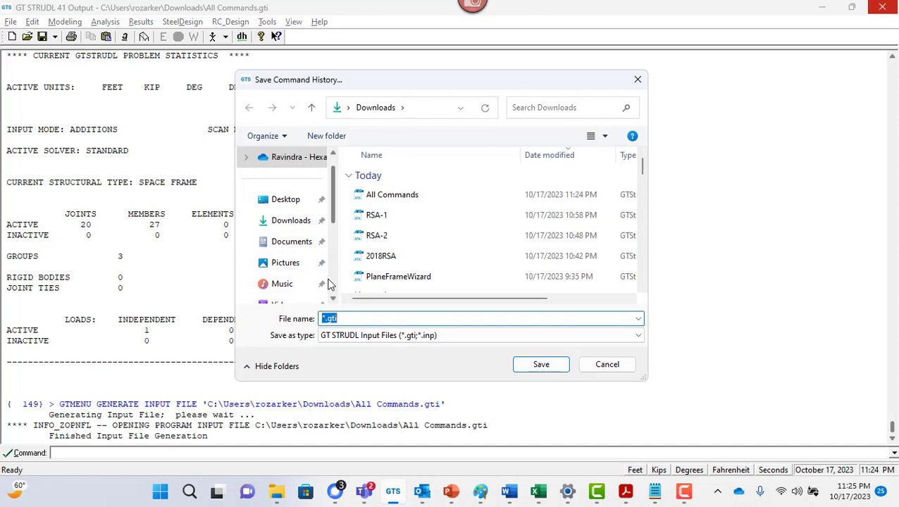
{"action": "type", "text": "C"}
{"action": "key", "text": "Caps_Lock"}
{"action": "type", "text": "ommand"}
{"action": "key", "text": "Caps_Lock"}
{"action": "type", "text": "H"}
{"action": "key", "text": "Caps_Lock"}
{"action": "type", "text": "istory"}
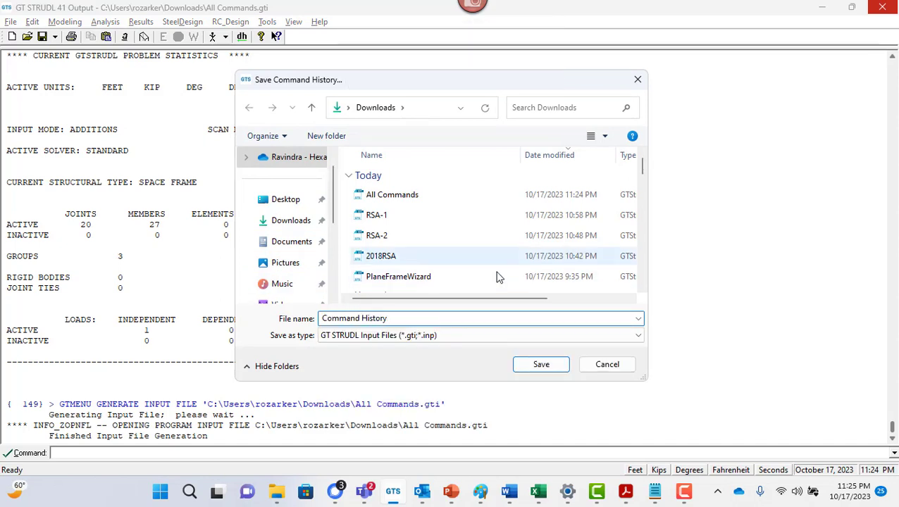
{"action": "left_click", "coordinate": [548, 373]}
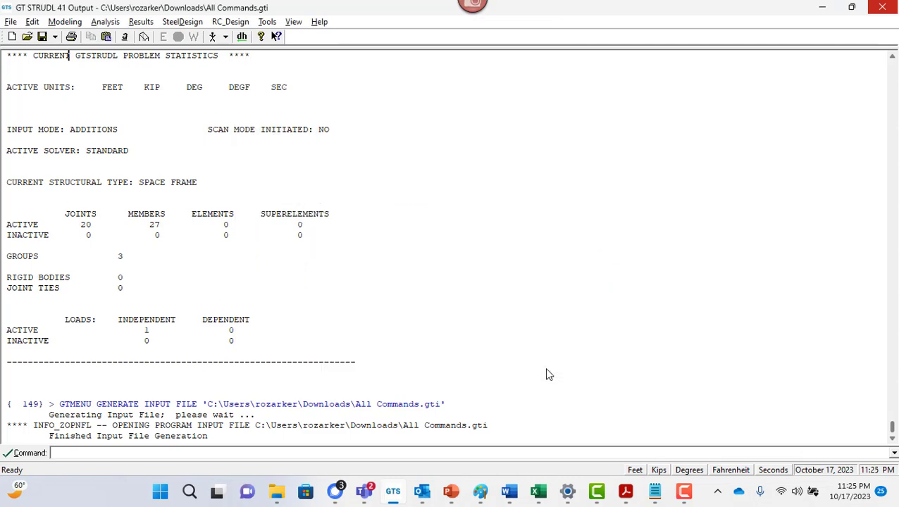
Switch back to the Downloads folder in File Explorer and open the Command History file in Notepad.
{"action": "key", "text": "alt+Tab"}
{"action": "key", "text": "alt+Tab"}
{"action": "key", "text": "alt+Tab"}
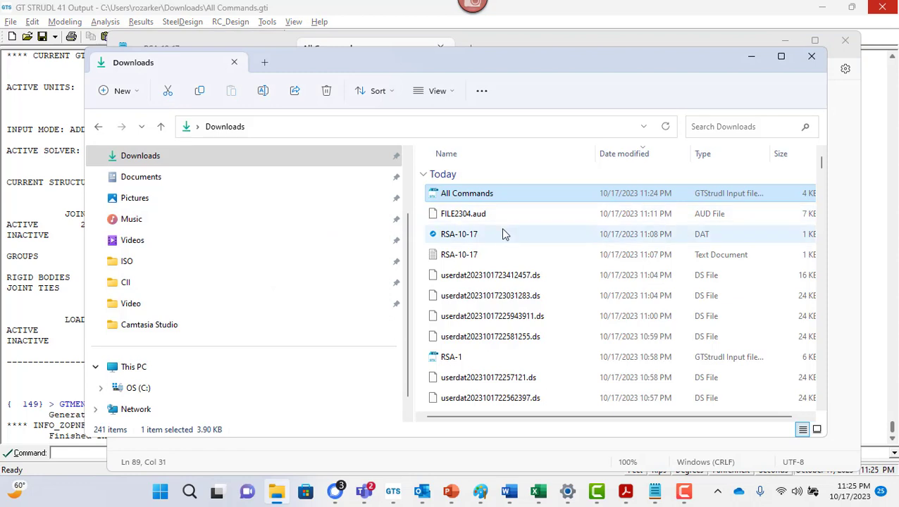
{"action": "left_click", "coordinate": [160, 178]}
{"action": "left_click", "coordinate": [145, 156]}
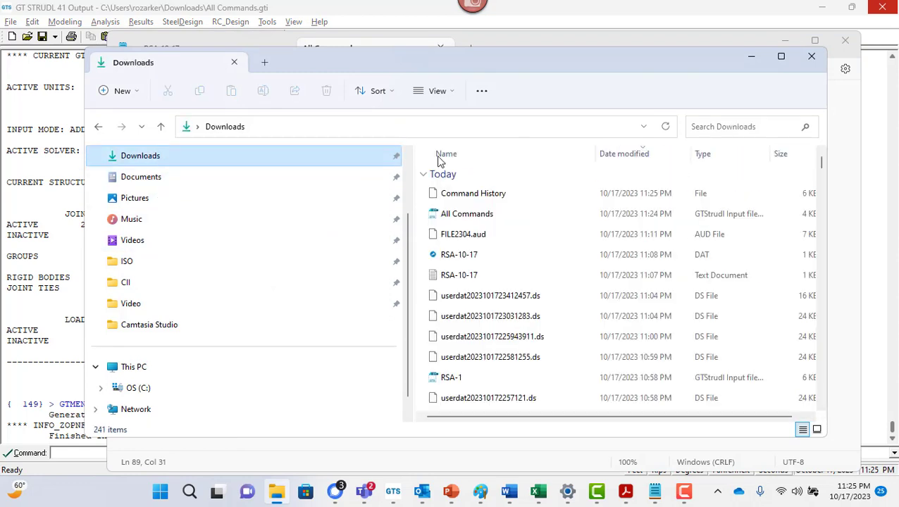
{"action": "left_click", "coordinate": [503, 191]}
{"action": "right_click", "coordinate": [505, 195]}
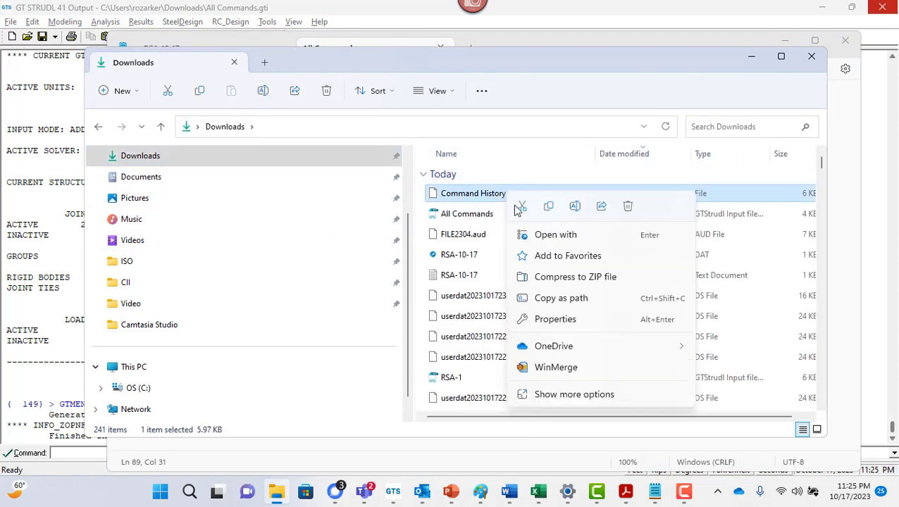
{"action": "left_click", "coordinate": [590, 241]}
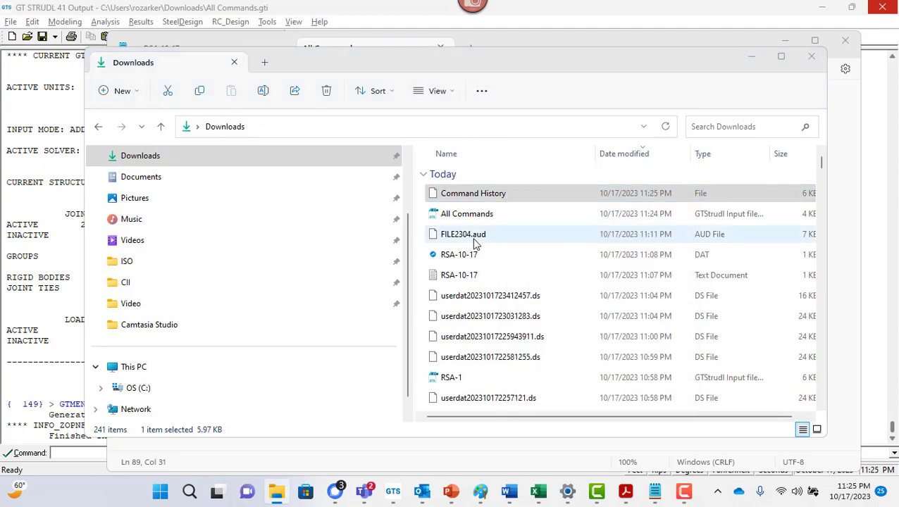
{"action": "double_click", "coordinate": [416, 213]}
Examine the response spectrum analysis commands at the end of the Command History file and return to its beginning.
{"action": "scroll", "coordinate": [400, 242], "scroll_direction": "down", "scroll_amount": 20}
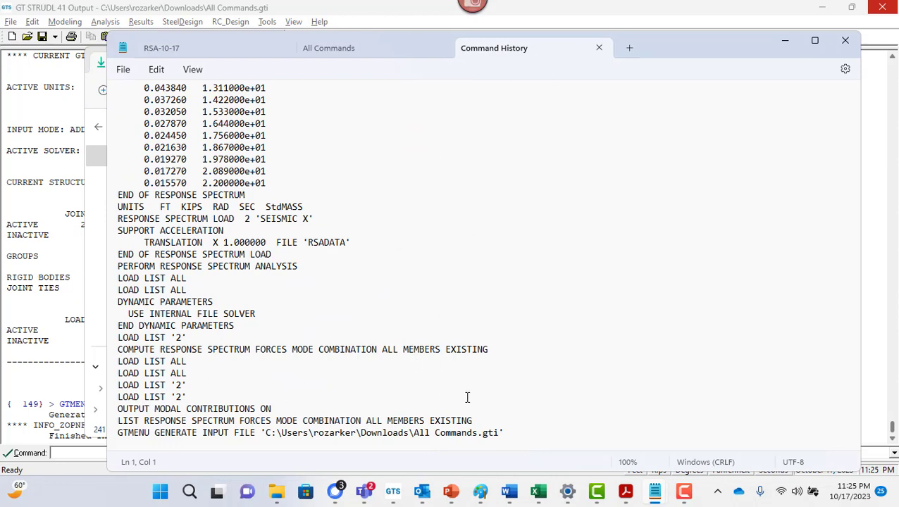
{"action": "left_click", "coordinate": [475, 419]}
{"action": "scroll", "coordinate": [358, 227], "scroll_direction": "up", "scroll_amount": 20}
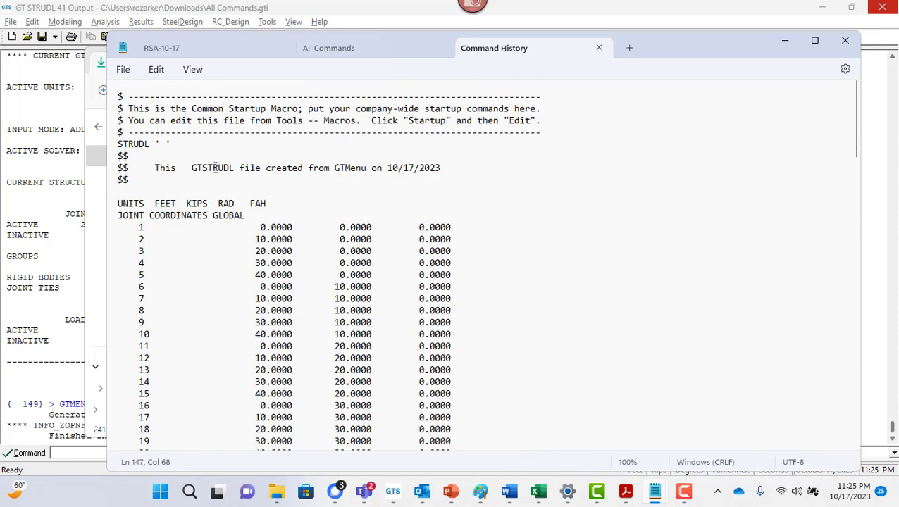
Copy the entire Command History text and run it in a new GT STRUDL 41 Command Mode session.
{"action": "key", "text": "ctrl+a"}
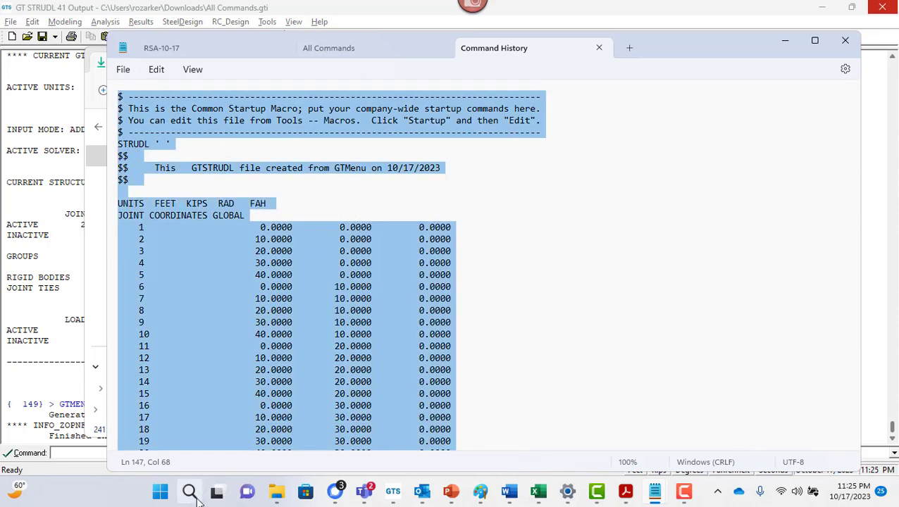
{"action": "right_click", "coordinate": [394, 492]}
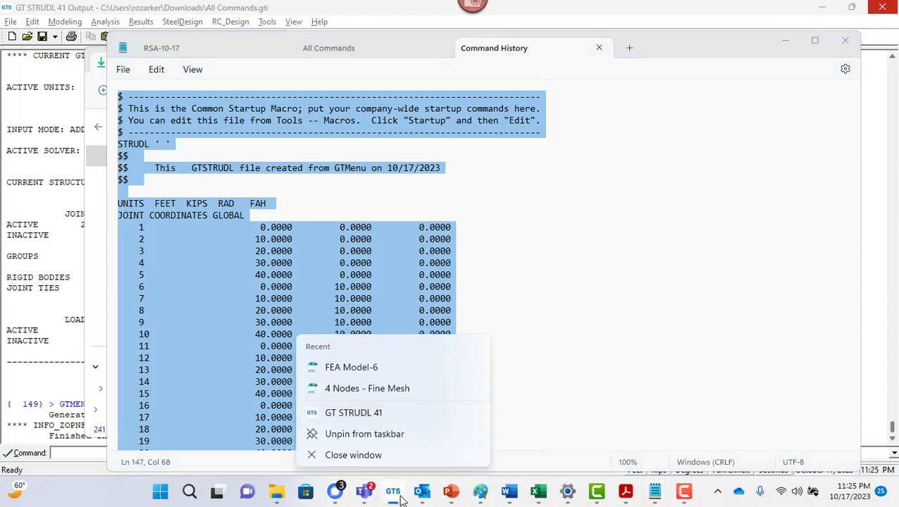
{"action": "left_click", "coordinate": [393, 420]}
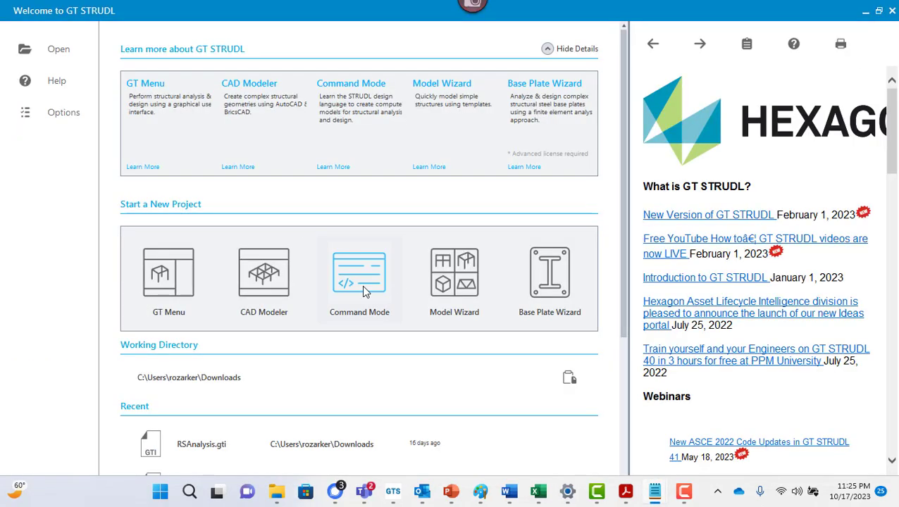
{"action": "left_click", "coordinate": [363, 289]}
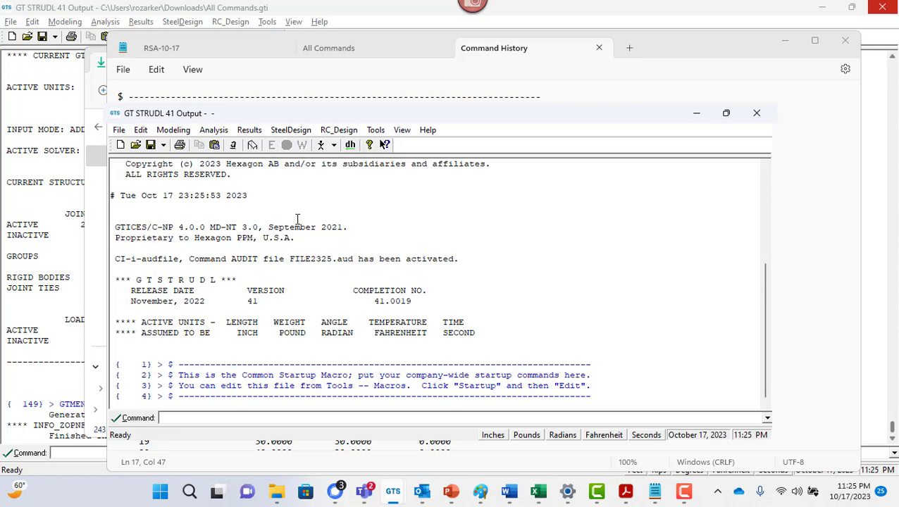
{"action": "key", "text": "ctrl+v"}
{"action": "left_click", "coordinate": [481, 396]}
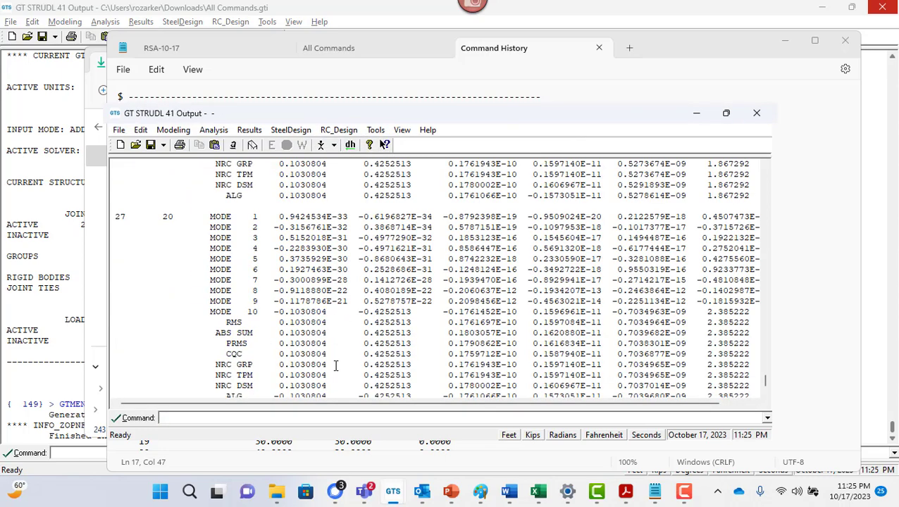
Review the modal and combined member results of the rerun command history in a maximized output window.
{"action": "scroll", "coordinate": [353, 303], "scroll_direction": "up", "scroll_amount": 10}
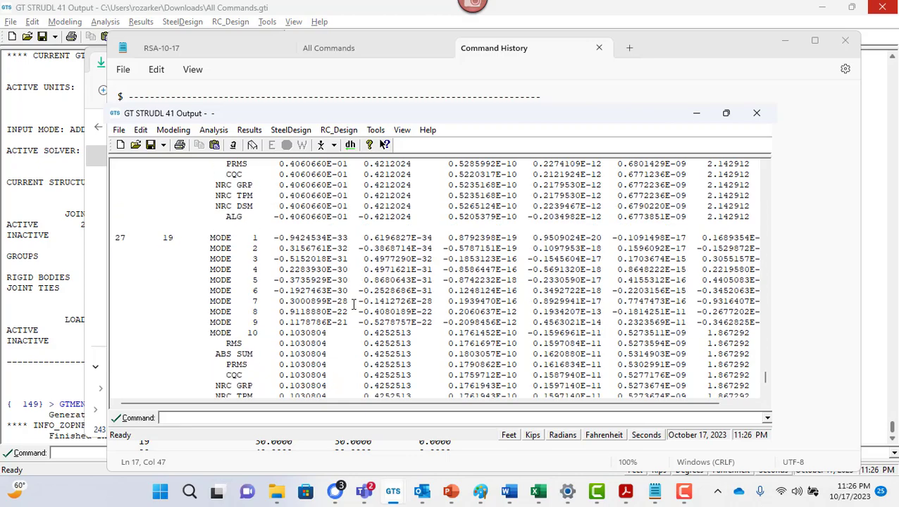
{"action": "scroll", "coordinate": [354, 303], "scroll_direction": "up", "scroll_amount": 15}
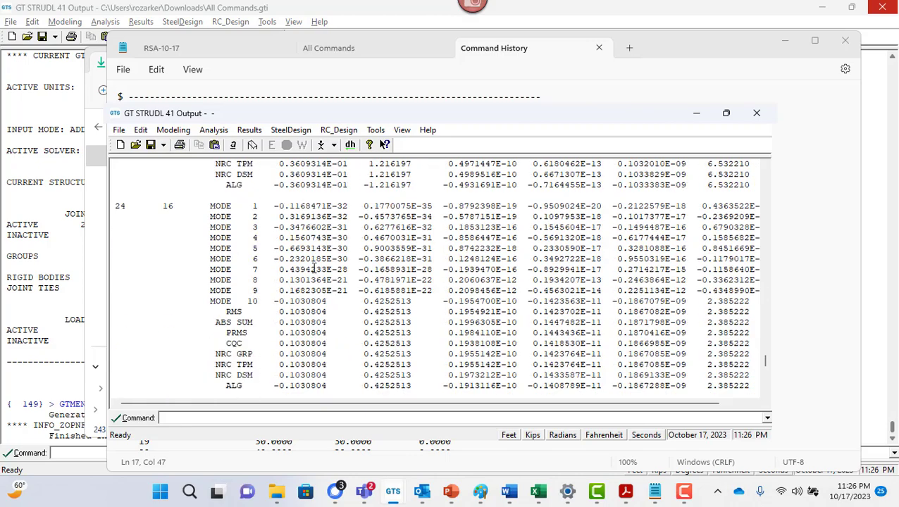
{"action": "scroll", "coordinate": [315, 269], "scroll_direction": "up", "scroll_amount": 15}
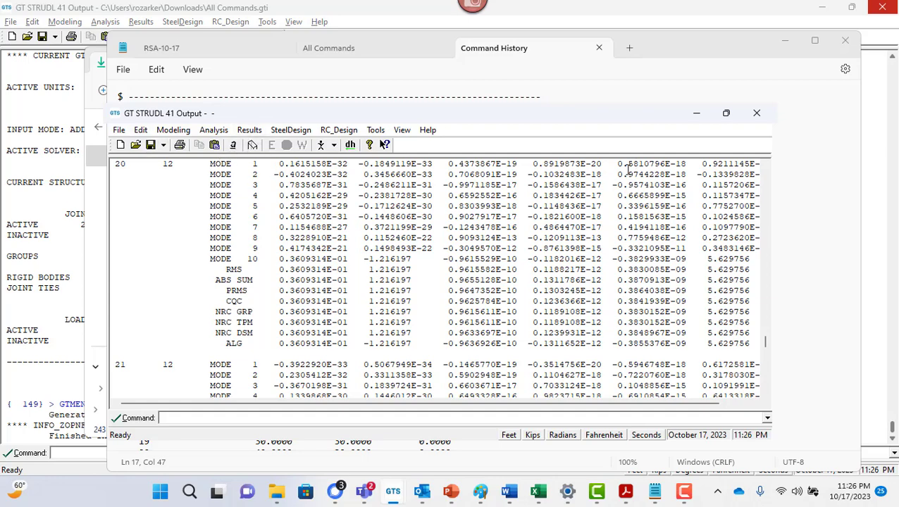
{"action": "left_click_drag", "start_coordinate": [265, 120], "coordinate": [249, 103]}
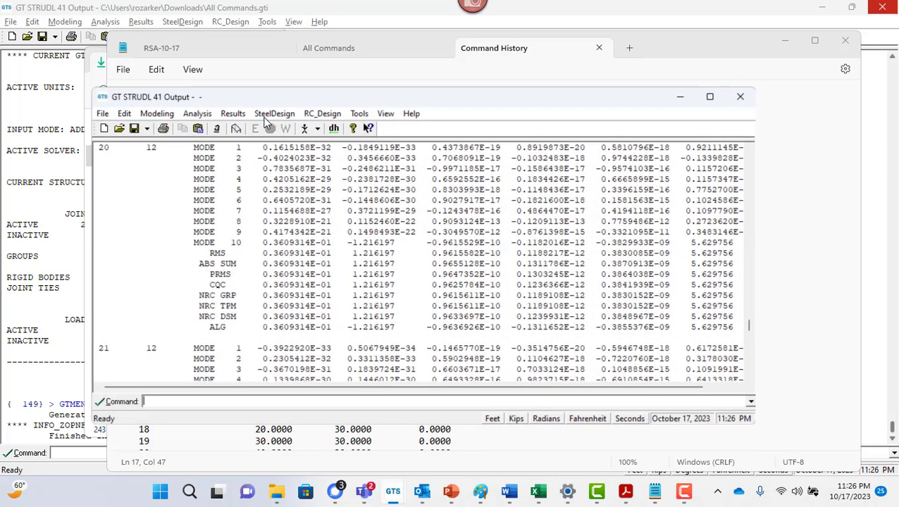
{"action": "double_click", "coordinate": [268, 98]}
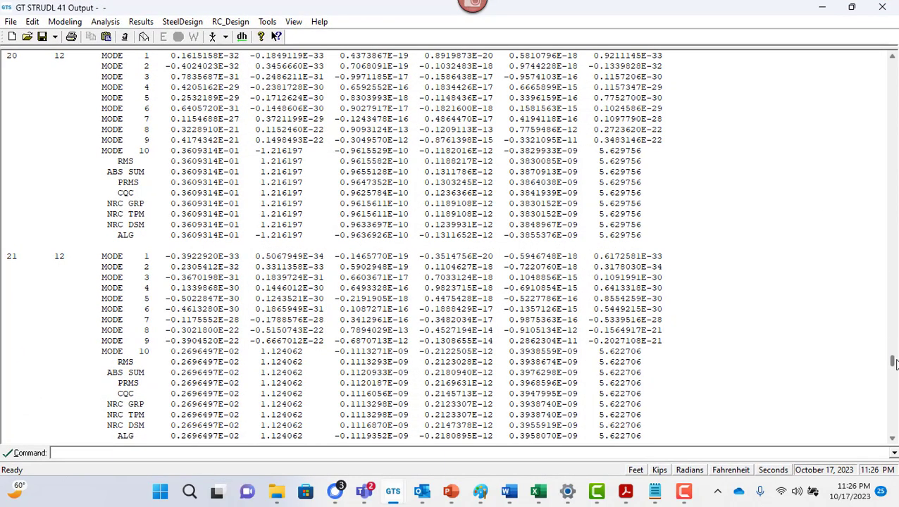
{"action": "left_click_drag", "start_coordinate": [894, 356], "coordinate": [494, 282]}
{"action": "left_click", "coordinate": [129, 213]}
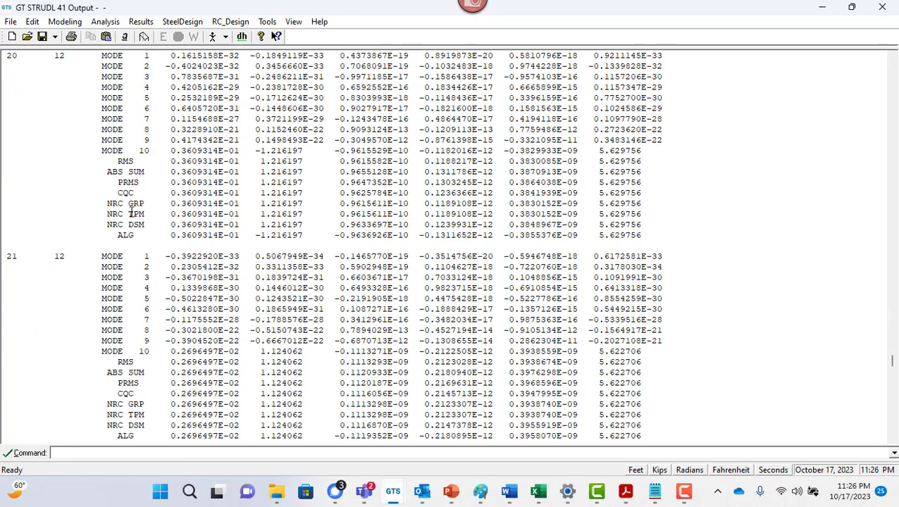
Discard the rerun session without saving anything, exit its solver normally, and start a new Command Mode session.
{"action": "left_click", "coordinate": [11, 22]}
{"action": "left_click", "coordinate": [57, 38]}
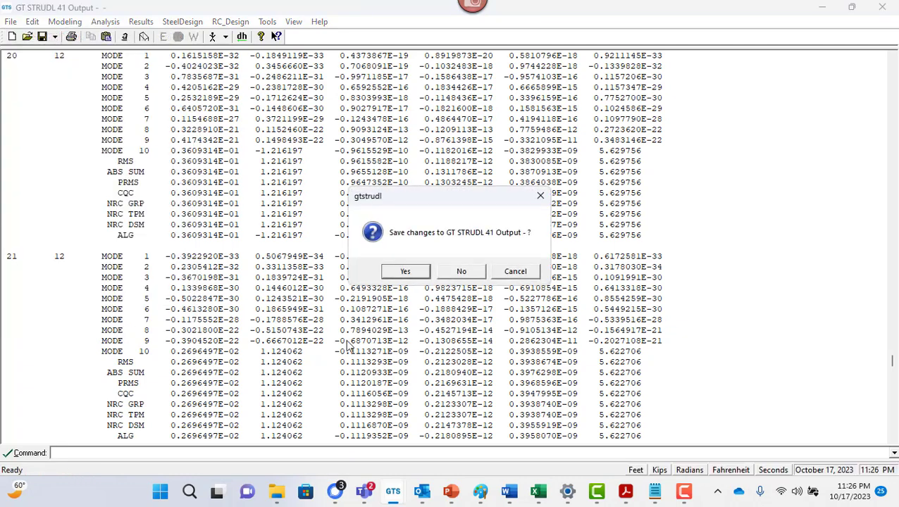
{"action": "left_click", "coordinate": [466, 272]}
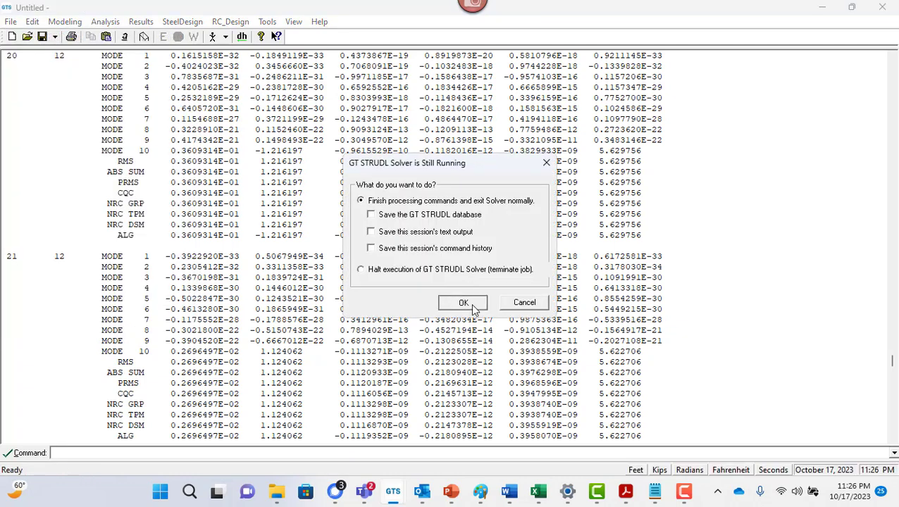
{"action": "left_click", "coordinate": [464, 303]}
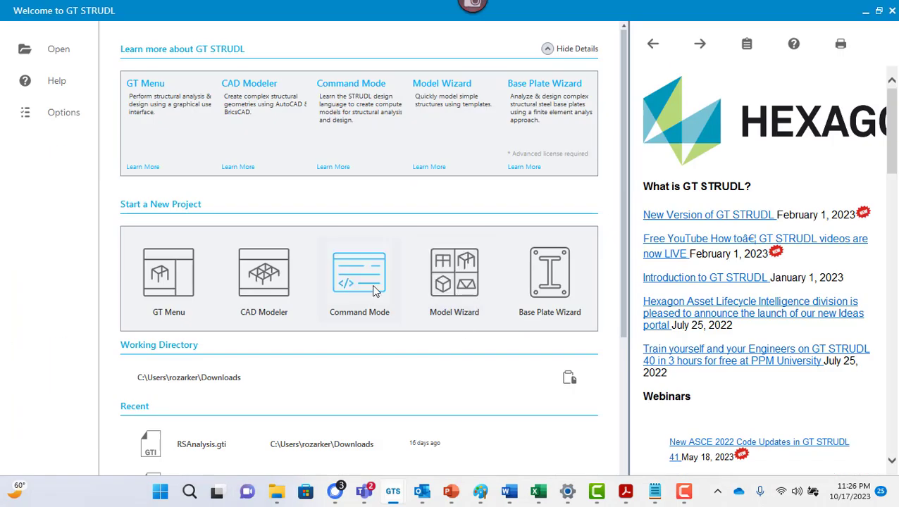
{"action": "left_click", "coordinate": [375, 292]}
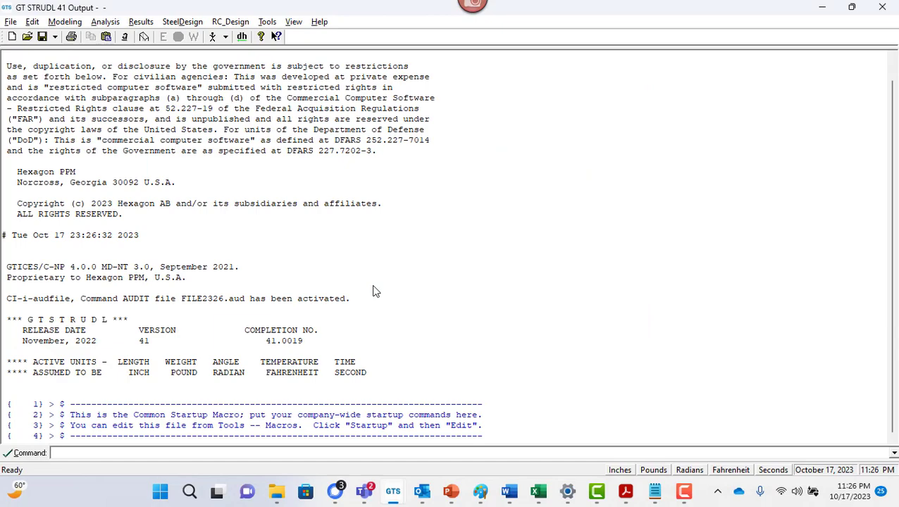
Switch back to the All Commands session and look through the end of its response spectrum results.
{"action": "key", "text": "alt+Tab"}
{"action": "key", "text": "alt+Tab"}
{"action": "key", "text": "alt+Tab"}
{"action": "scroll", "coordinate": [280, 325], "scroll_direction": "up", "scroll_amount": 12}
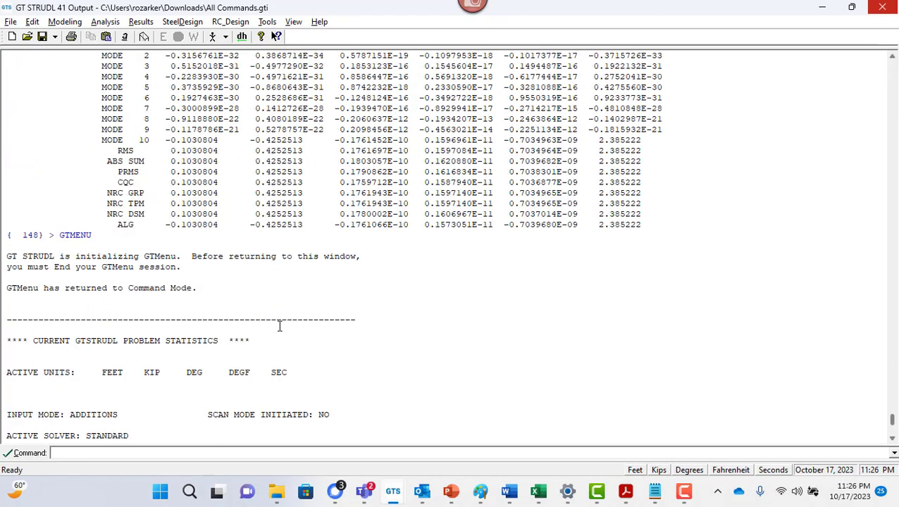
{"action": "scroll", "coordinate": [280, 326], "scroll_direction": "up", "scroll_amount": 15}
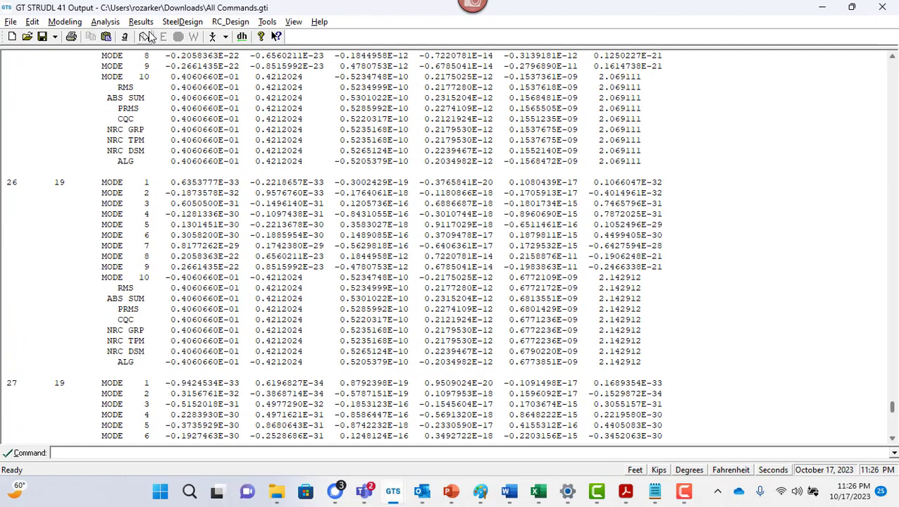
Begin a pseudo static load from the dynamic analysis results with load name 3 and title Pseudo.
{"action": "left_click", "coordinate": [141, 22]}
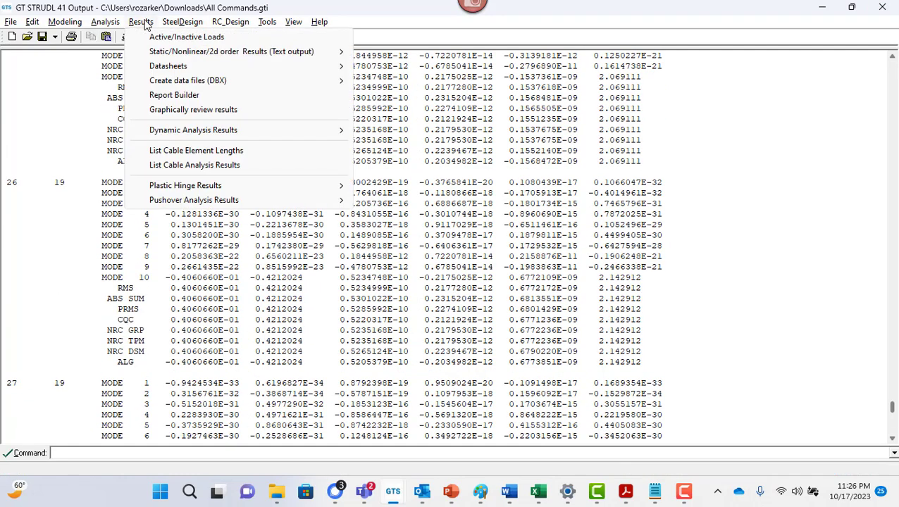
{"action": "mouse_move", "coordinate": [186, 134]}
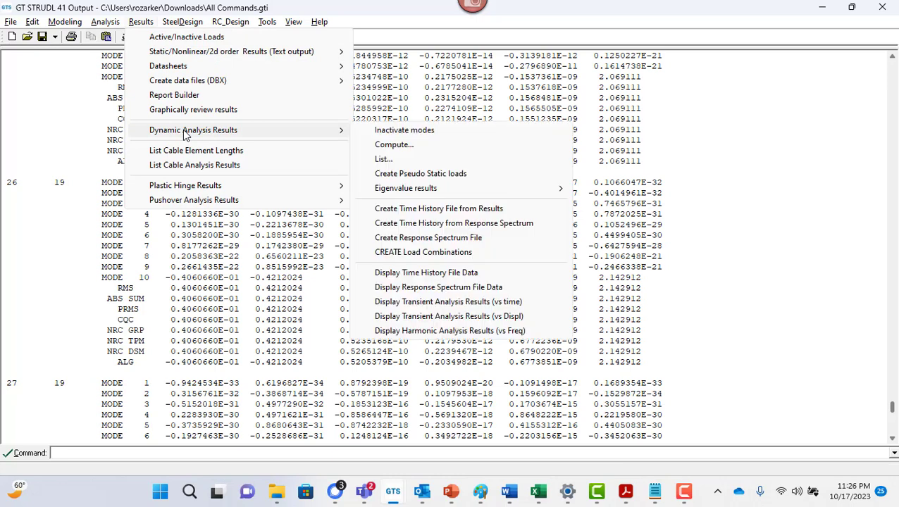
{"action": "left_click", "coordinate": [463, 181]}
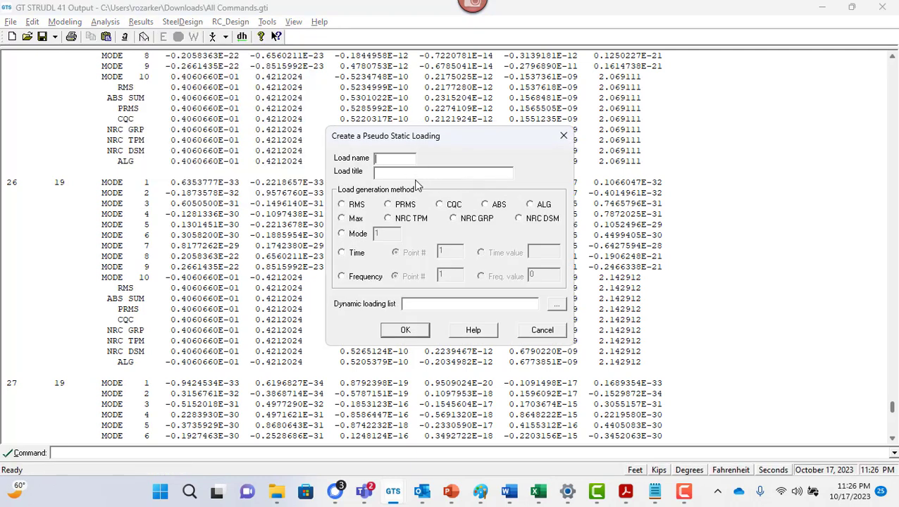
{"action": "type", "text": "3"}
{"action": "key", "text": "Caps_Lock"}
{"action": "type", "text": "P"}
{"action": "key", "text": "Caps_Lock"}
{"action": "type", "text": "seudo"}
Create the pseudo static load using the RMS method with dynamic load 2 as its dynamic loading list.
{"action": "left_click", "coordinate": [555, 305]}
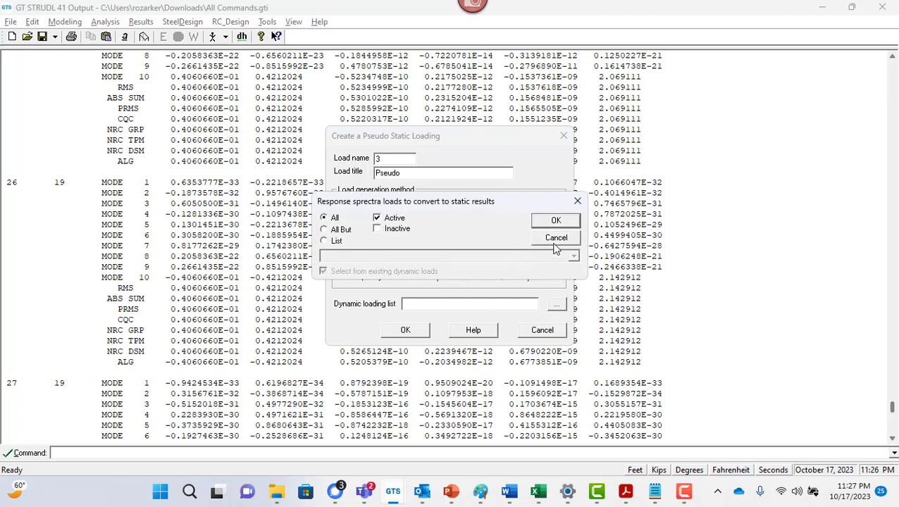
{"action": "left_click", "coordinate": [334, 241]}
{"action": "left_click", "coordinate": [351, 290]}
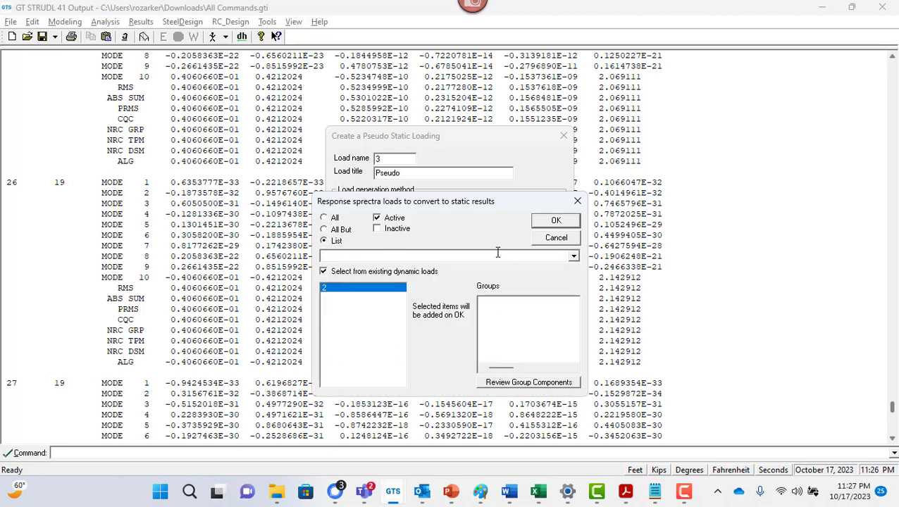
{"action": "left_click", "coordinate": [557, 222]}
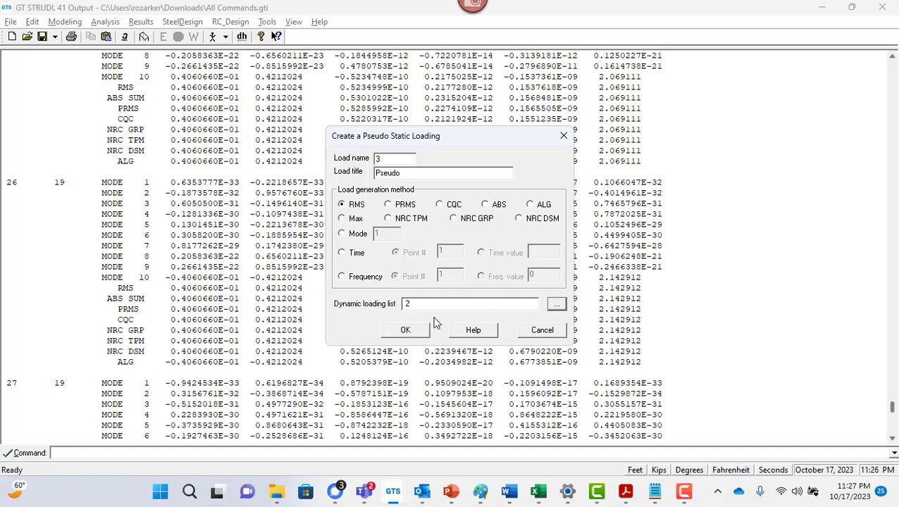
{"action": "left_click", "coordinate": [403, 332]}
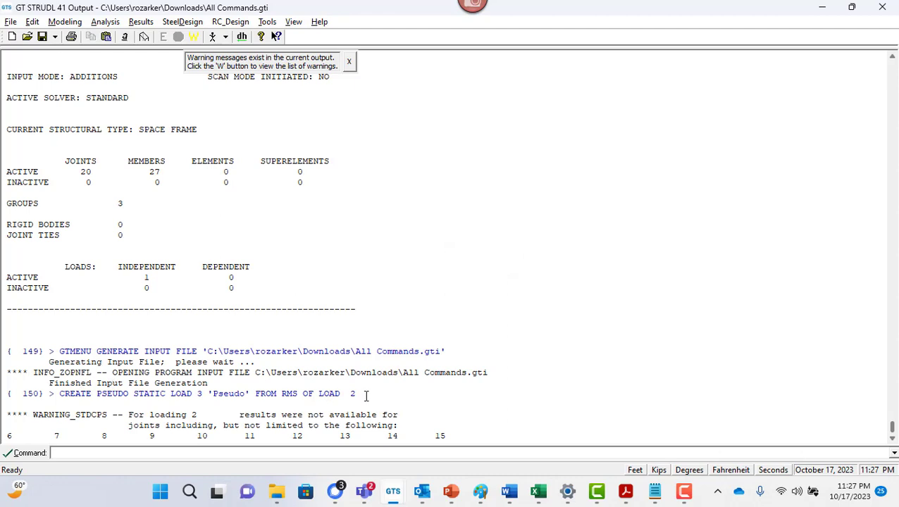
{"action": "mouse_move", "coordinate": [351, 395]}
{"action": "left_mouse_down"}
{"action": "mouse_move", "coordinate": [231, 405]}
{"action": "mouse_move", "coordinate": [287, 387]}
{"action": "mouse_move", "coordinate": [352, 389]}
{"action": "left_mouse_up"}
{"action": "left_click", "coordinate": [269, 389]}
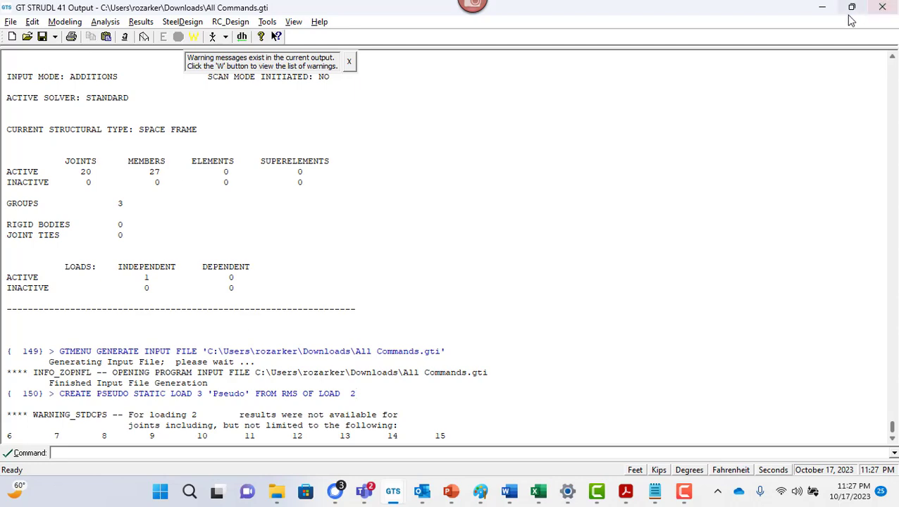
Switch to the new Command Mode session and check its model view in GTMenu, closing the view again.
{"action": "key", "text": "alt+Tab"}
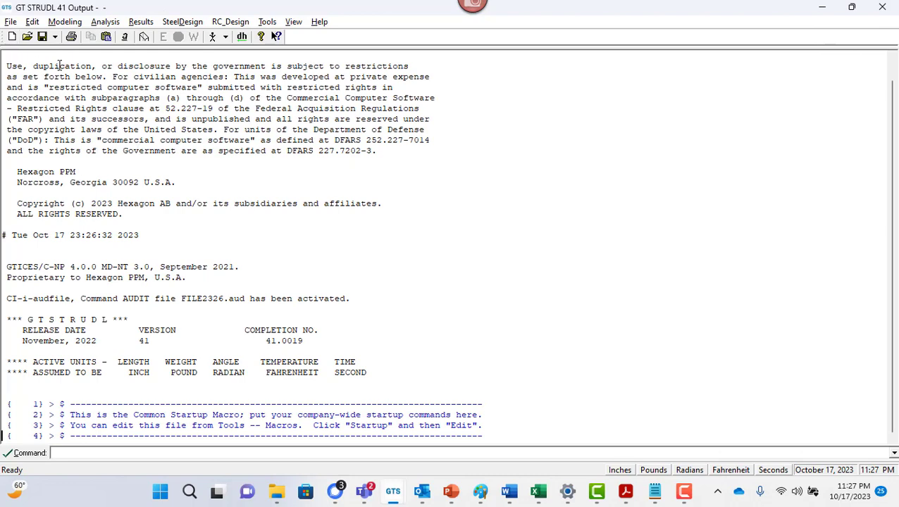
{"action": "left_click", "coordinate": [143, 37]}
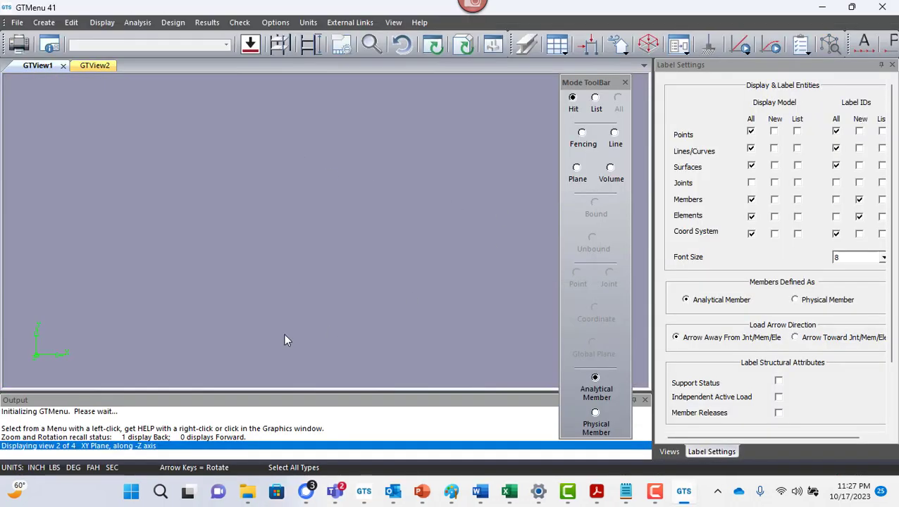
{"action": "left_click", "coordinate": [883, 7]}
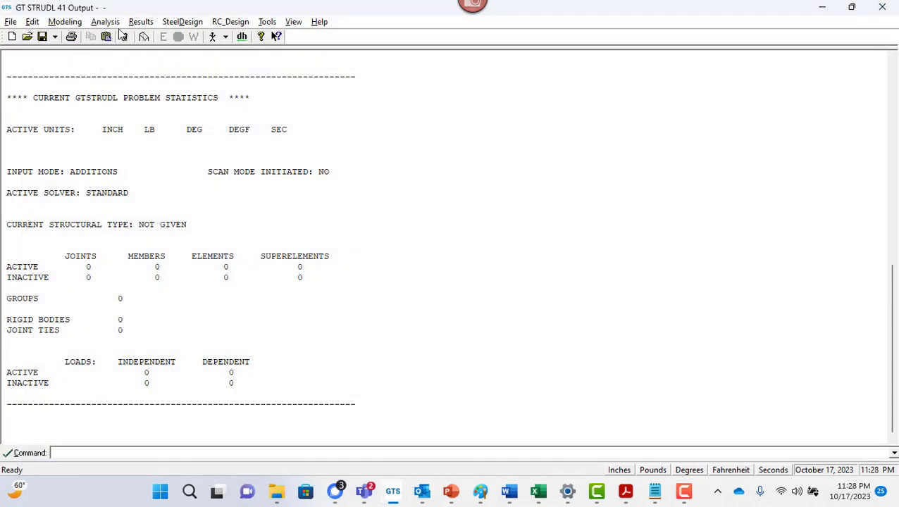
Open the macro library and read the Tutorial-3 ReadMe file for the purpose and sequence of its macros.
{"action": "left_click", "coordinate": [266, 24]}
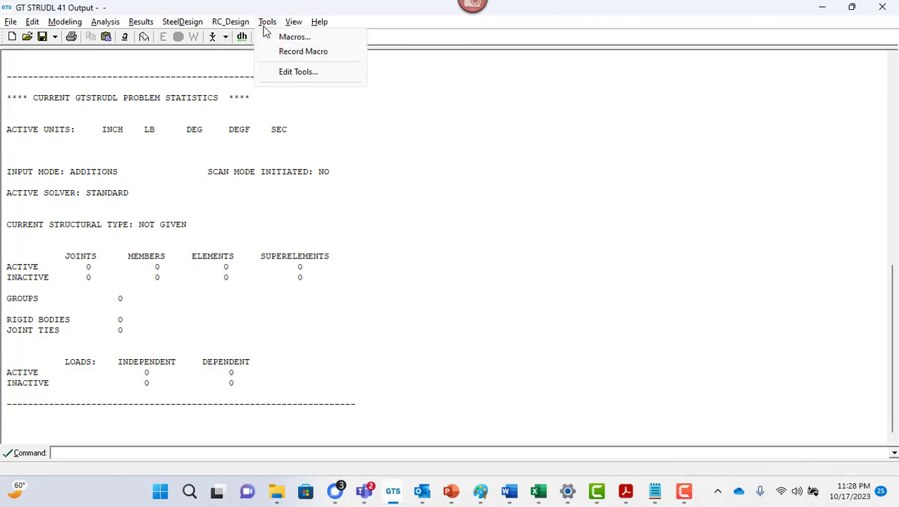
{"action": "left_click", "coordinate": [307, 40]}
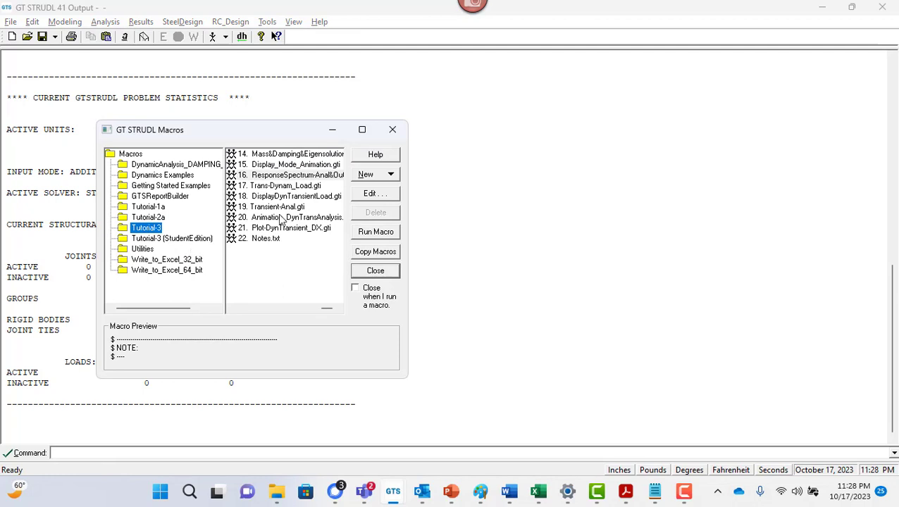
{"action": "left_click_drag", "start_coordinate": [326, 309], "coordinate": [240, 310]}
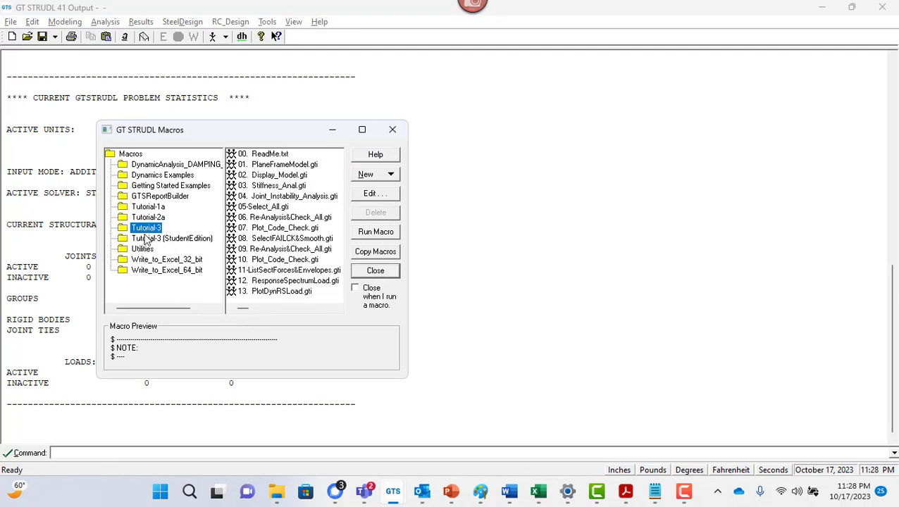
{"action": "left_click", "coordinate": [276, 153]}
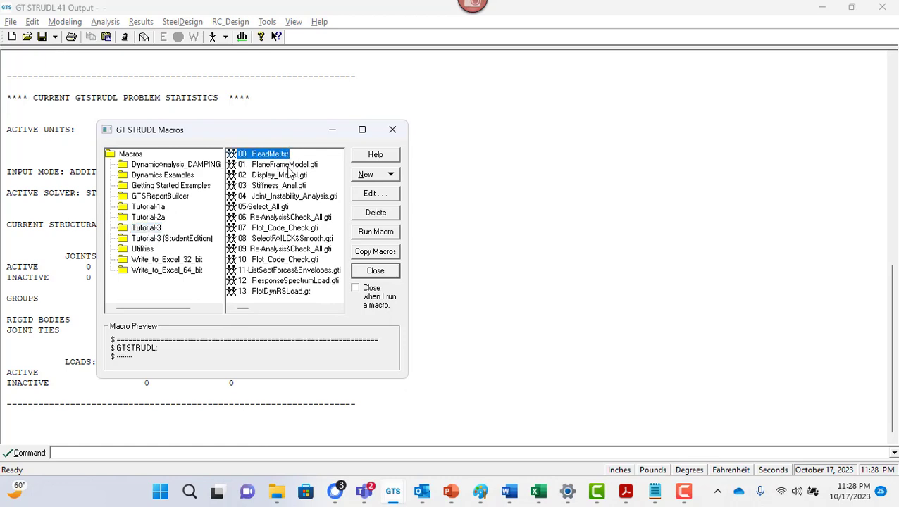
{"action": "left_click", "coordinate": [391, 198]}
{"action": "scroll", "coordinate": [395, 215], "scroll_direction": "down", "scroll_amount": 20}
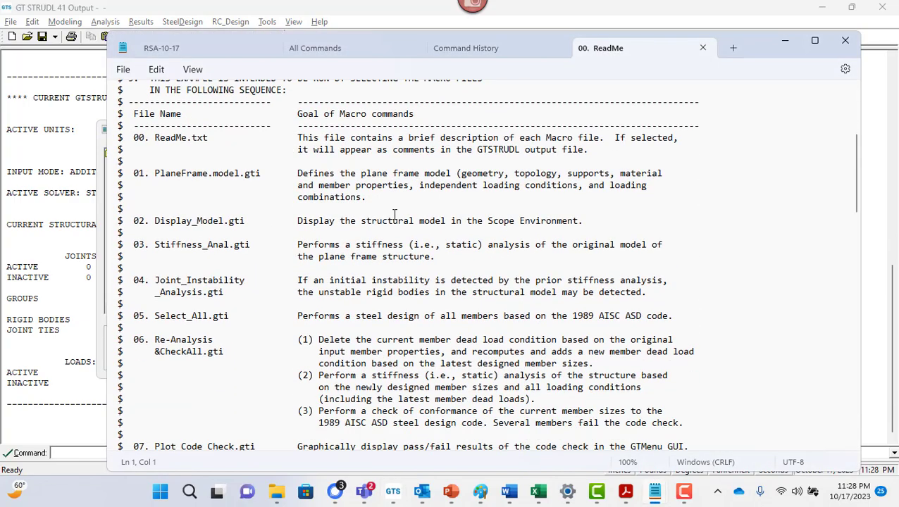
{"action": "scroll", "coordinate": [479, 310], "scroll_direction": "down", "scroll_amount": 15}
{"action": "scroll", "coordinate": [480, 275], "scroll_direction": "up", "scroll_amount": 14}
{"action": "scroll", "coordinate": [480, 275], "scroll_direction": "up", "scroll_amount": 15}
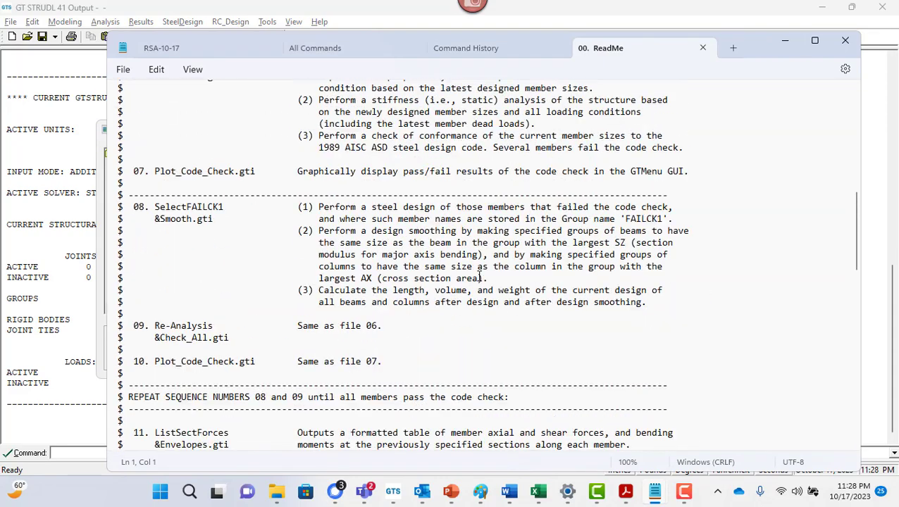
{"action": "left_click", "coordinate": [846, 42]}
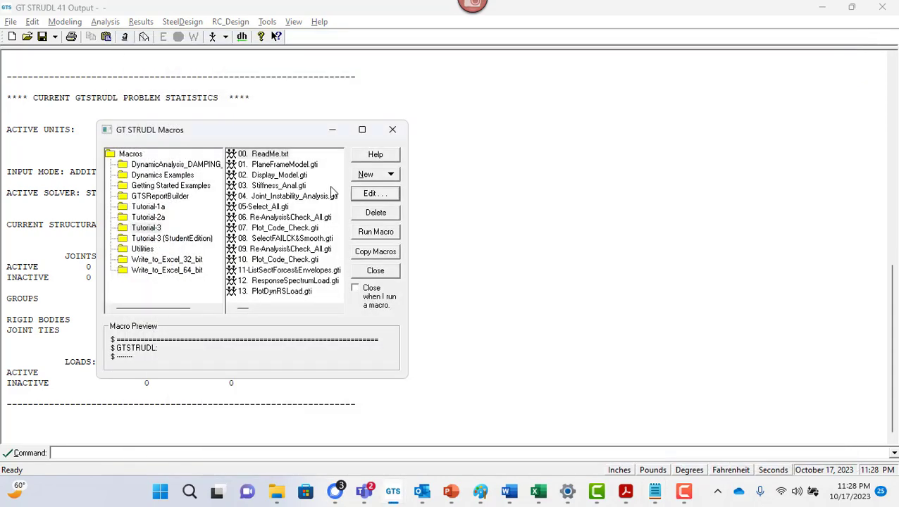
Run the Tutorial-3 macros 01. PlaneFrameModel.gti and 02. Display_Model.gti.
{"action": "left_click", "coordinate": [294, 166]}
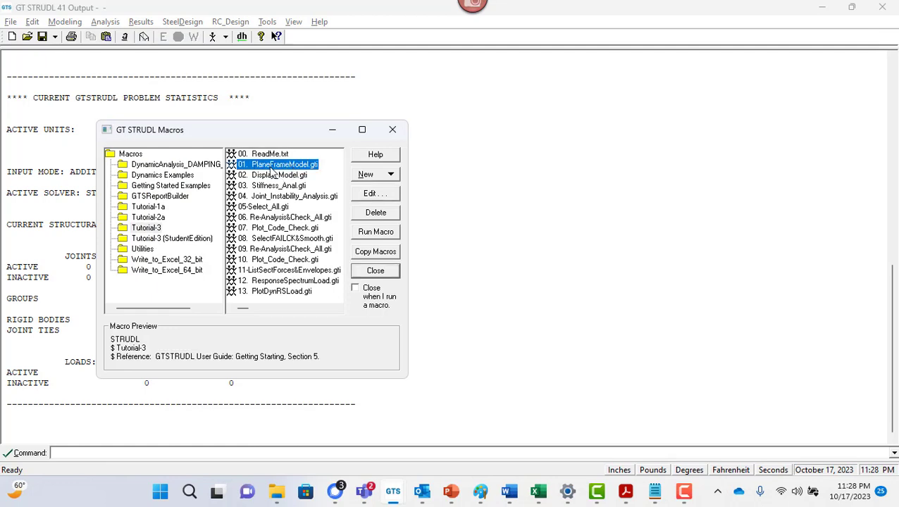
{"action": "double_click", "coordinate": [270, 166]}
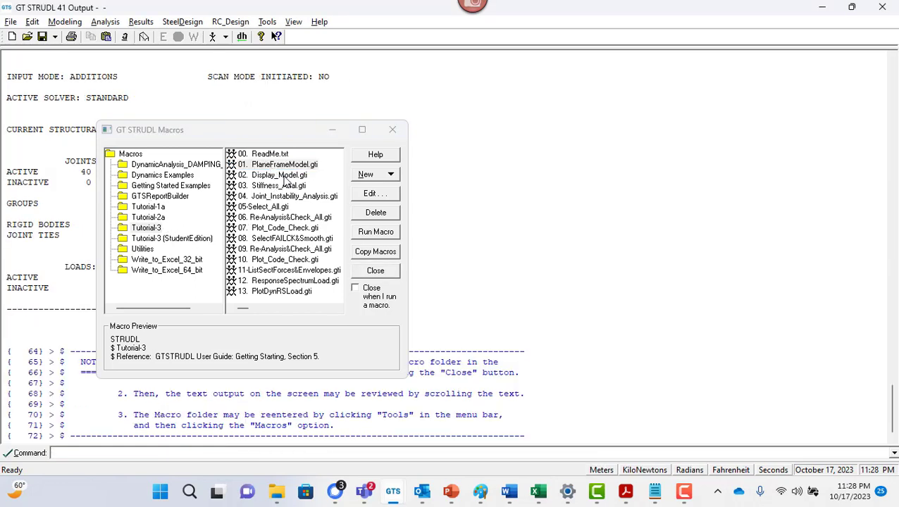
{"action": "left_click", "coordinate": [282, 175]}
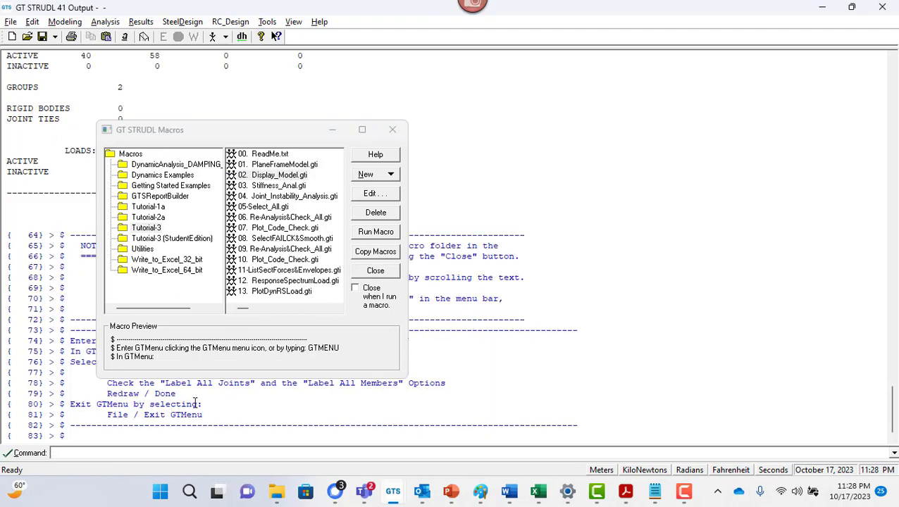
Close the macro library and display the plane frame model in GTMenu.
{"action": "left_click", "coordinate": [396, 131]}
{"action": "left_click", "coordinate": [394, 131]}
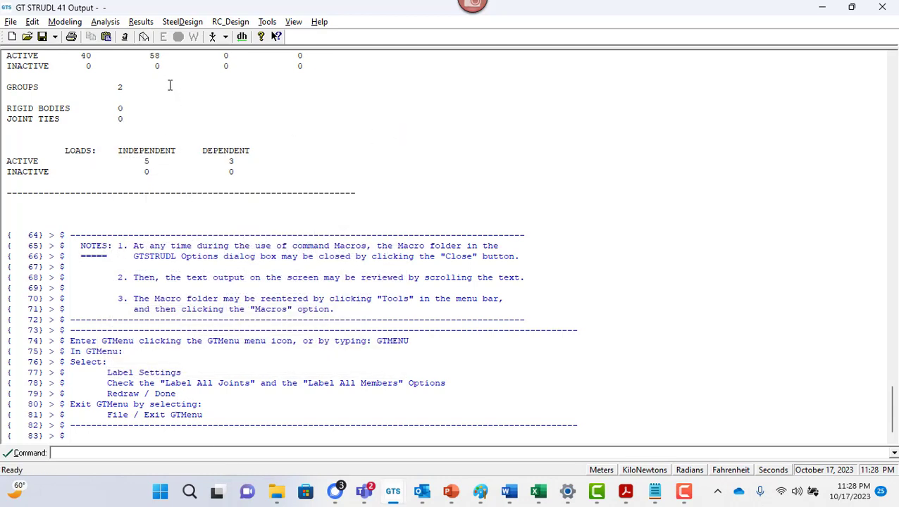
{"action": "left_click", "coordinate": [143, 39]}
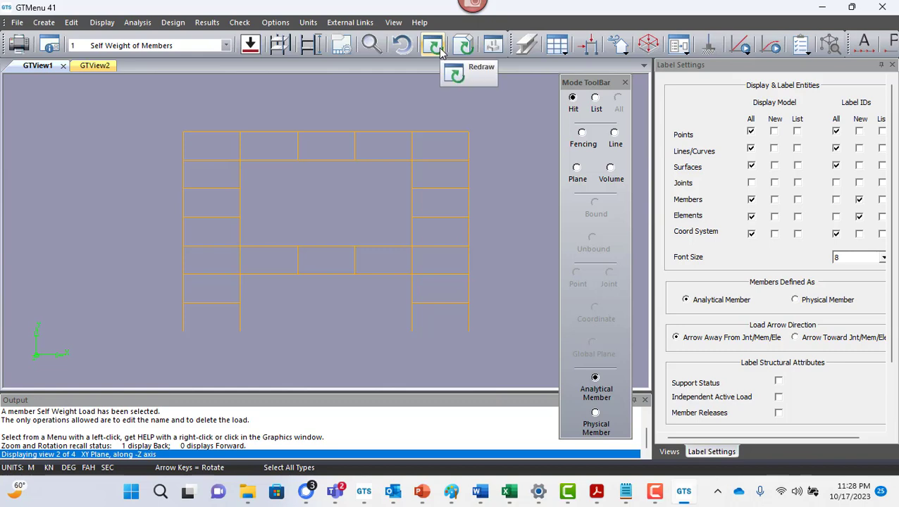
Display the plane frame members as solid shapes and examine the sections from a rotated close-up.
{"action": "left_click", "coordinate": [463, 49]}
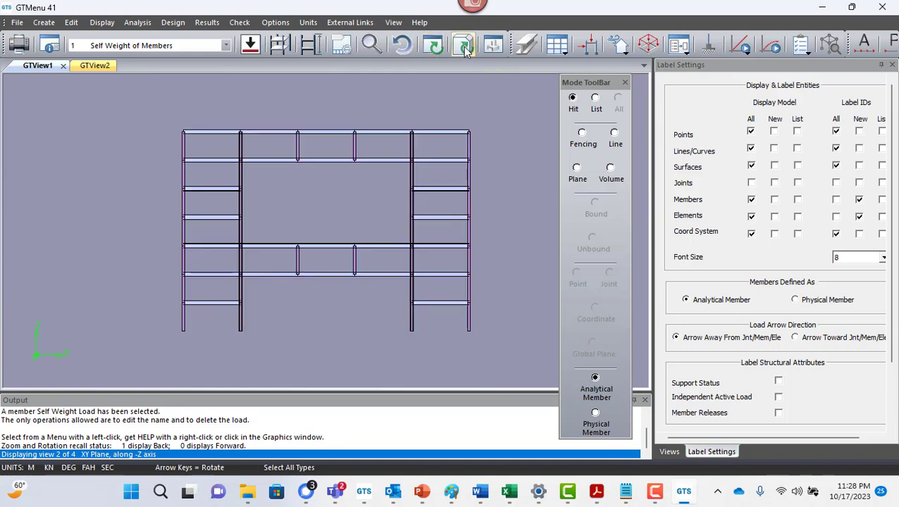
{"action": "middle_click_drag", "start_coordinate": [500, 217], "coordinate": [470, 256]}
{"action": "scroll", "coordinate": [426, 231], "scroll_direction": "up", "scroll_amount": 10}
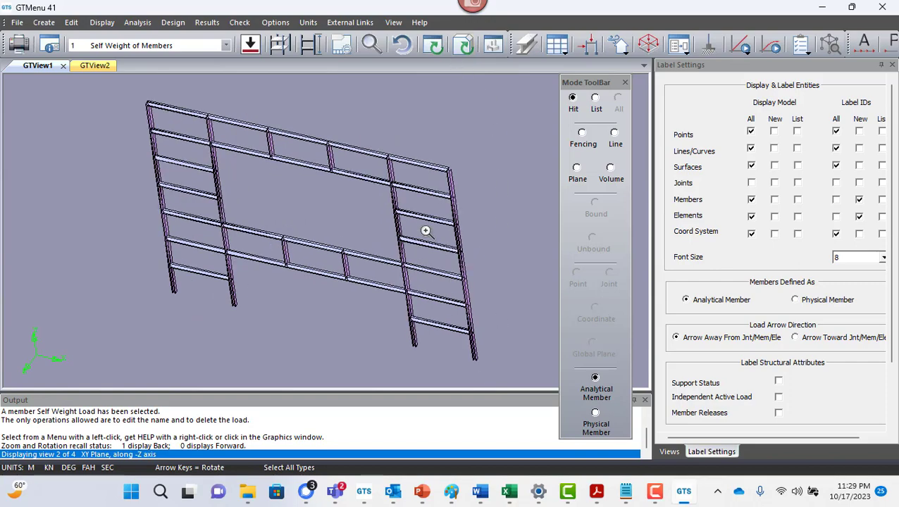
{"action": "scroll", "coordinate": [426, 231], "scroll_direction": "up", "scroll_amount": 4}
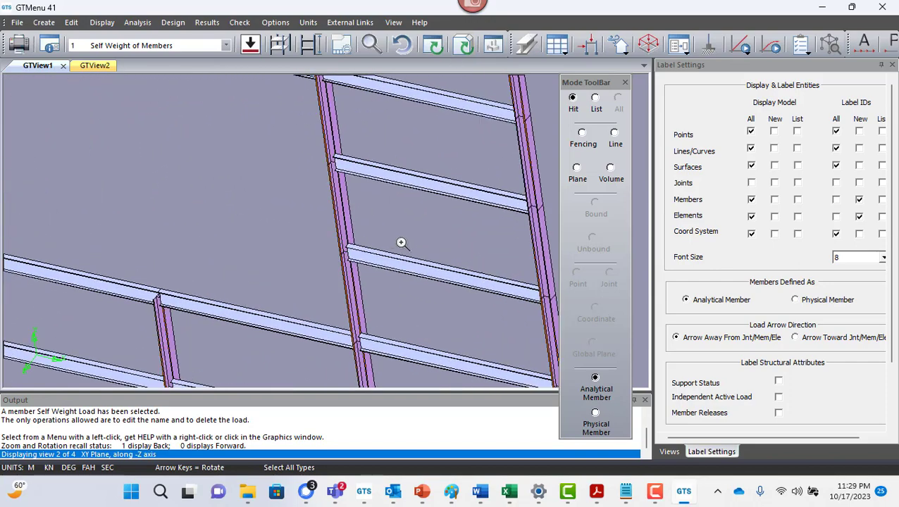
Display load 5 WLR with vectors and values on the frame, and close GTMenu.
{"action": "left_click", "coordinate": [195, 45]}
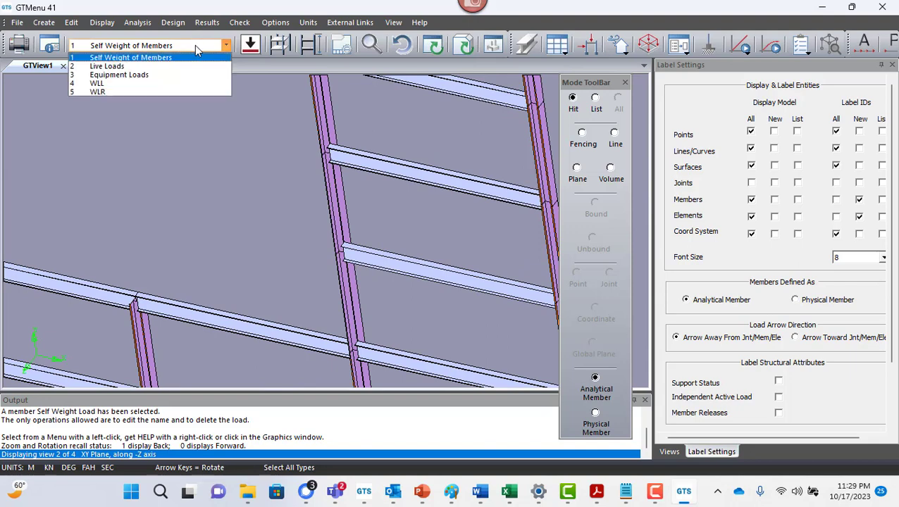
{"action": "left_click", "coordinate": [167, 75]}
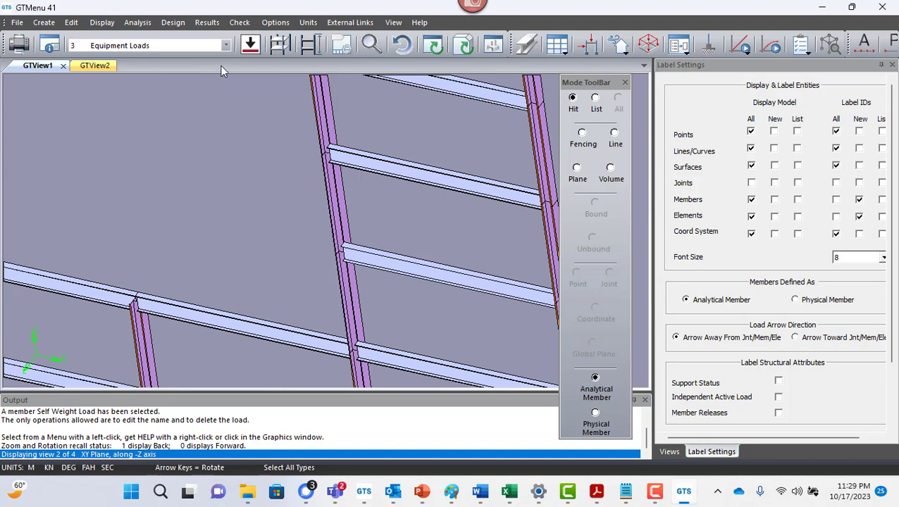
{"action": "left_click", "coordinate": [252, 45]}
{"action": "scroll", "coordinate": [814, 403], "scroll_direction": "down", "scroll_amount": 2}
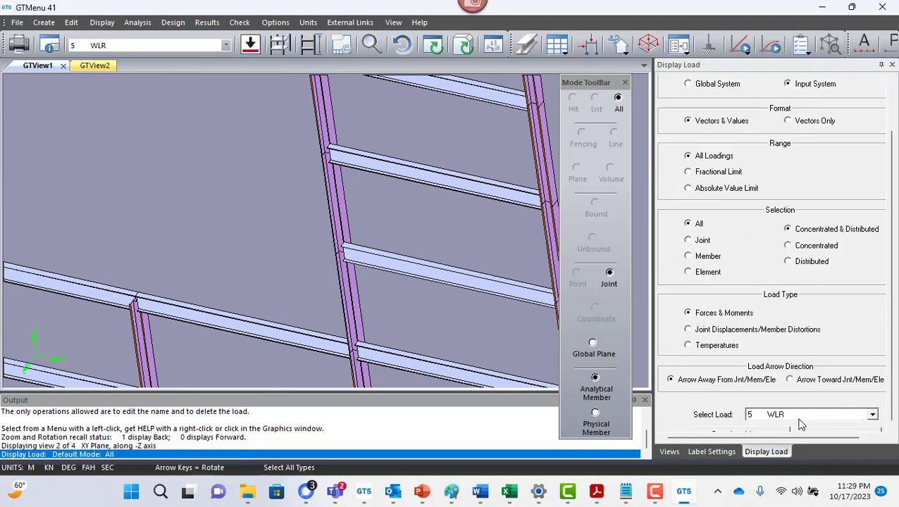
{"action": "left_click", "coordinate": [761, 432]}
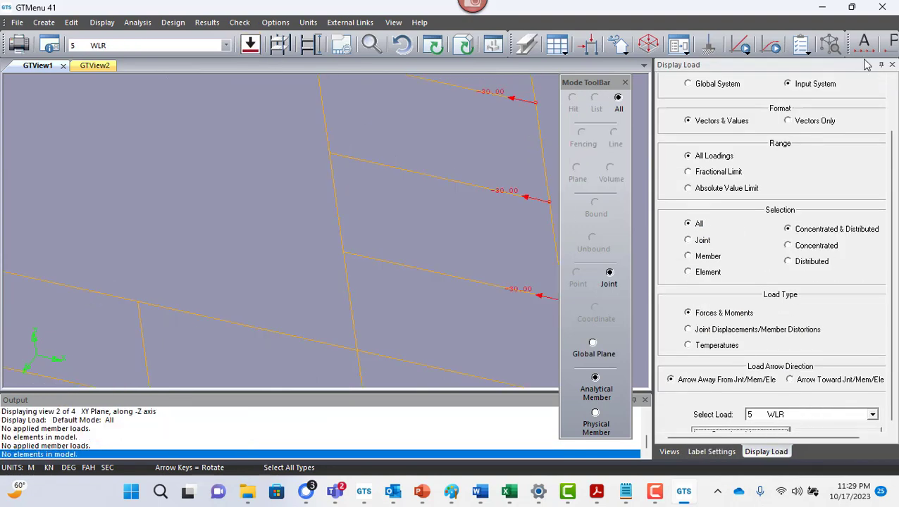
{"action": "left_click", "coordinate": [883, 7]}
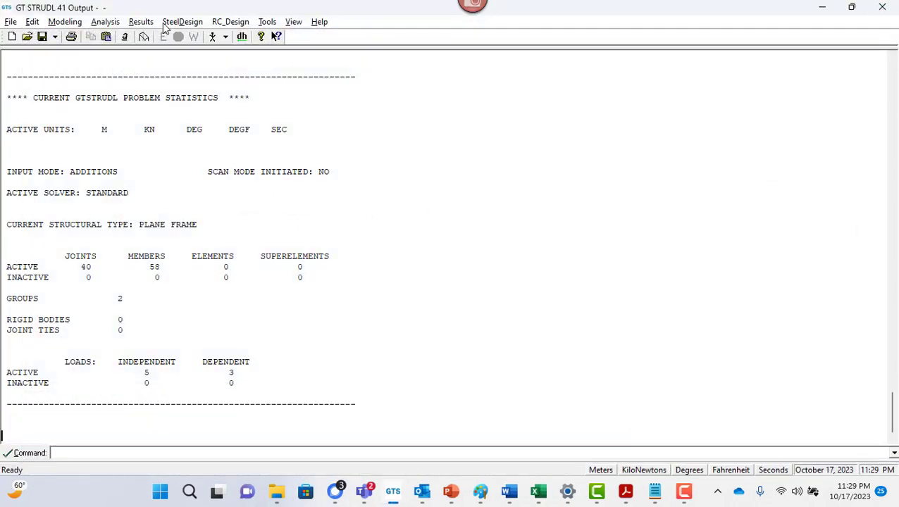
Reopen the macro library, run the Tutorial-3 macro 03. Stiffness_Anal.gti and uncover the reaction results behind the dialog.
{"action": "left_click", "coordinate": [260, 24]}
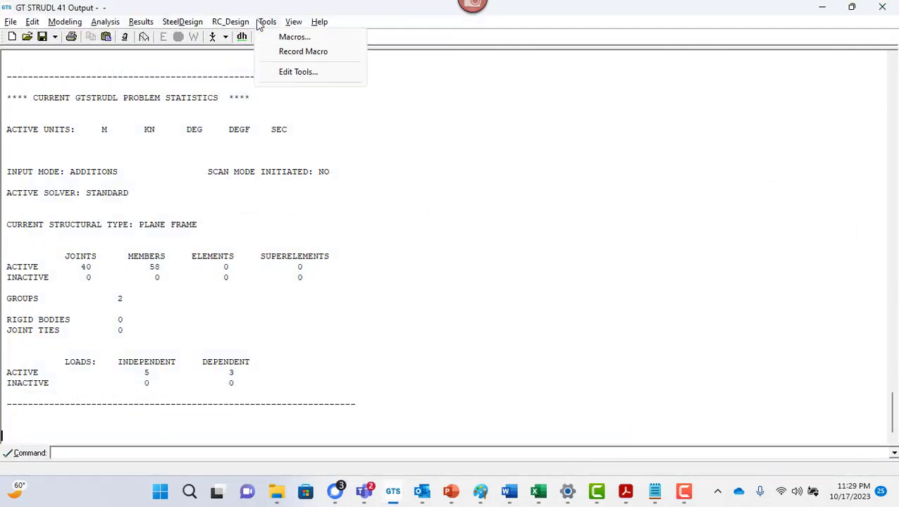
{"action": "left_click", "coordinate": [296, 37]}
{"action": "left_click", "coordinate": [283, 177]}
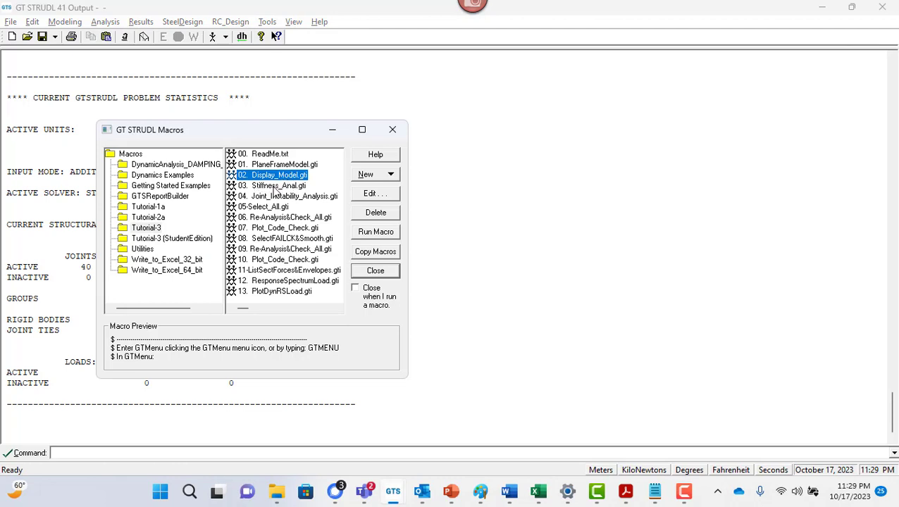
{"action": "left_click", "coordinate": [275, 187]}
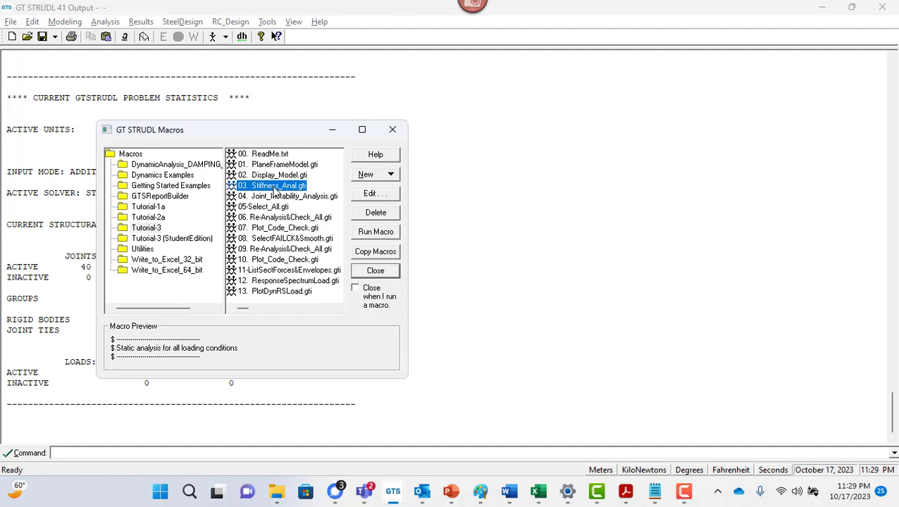
{"action": "double_click", "coordinate": [274, 189]}
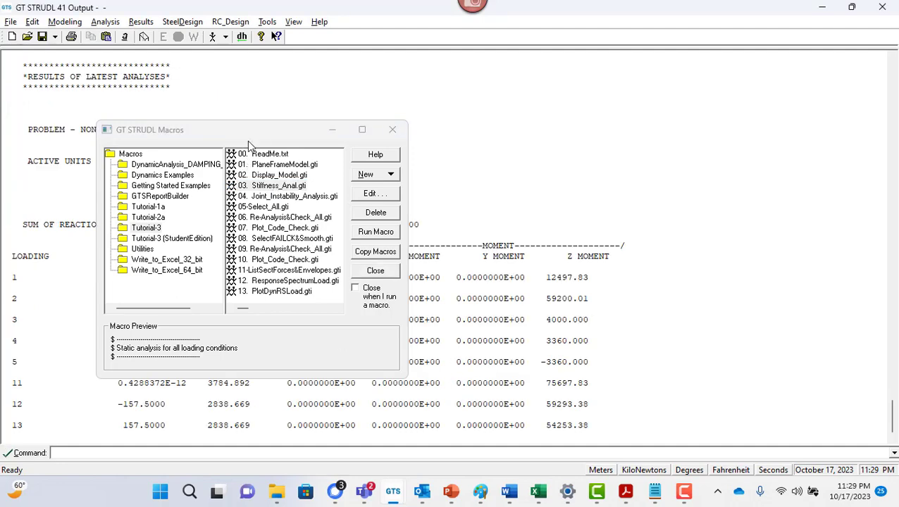
{"action": "left_click_drag", "start_coordinate": [252, 133], "coordinate": [605, 75]}
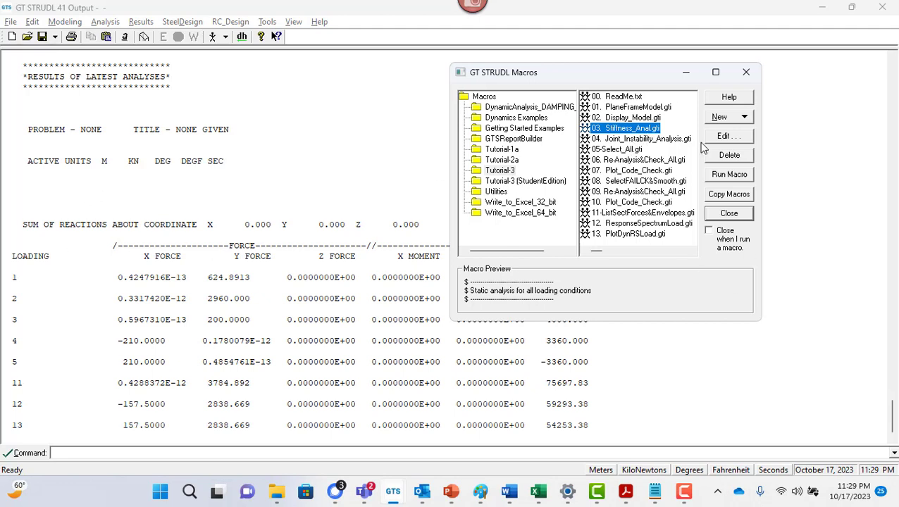
Run the Tutorial-3 macros from 04. Joint_Instability_Analysis.gti through 11-ListSectForces&Envelopes.gti in order.
{"action": "double_click", "coordinate": [657, 140]}
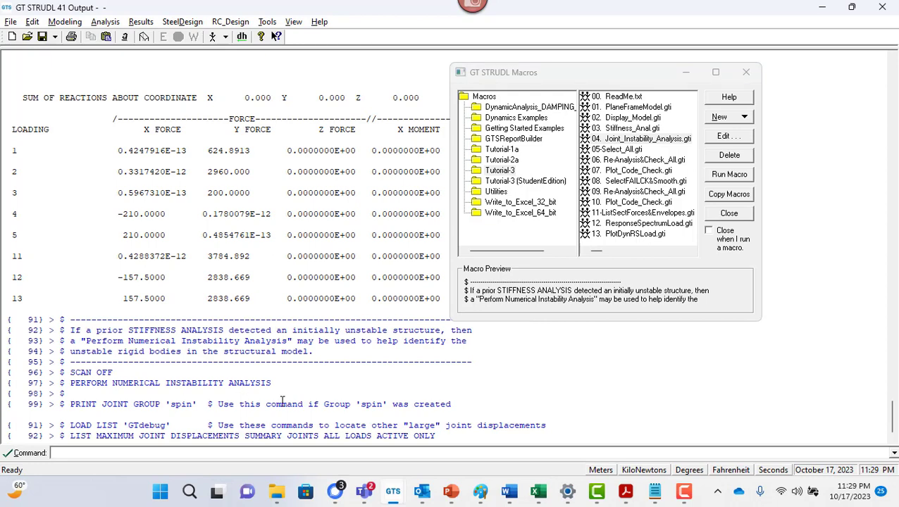
{"action": "left_click", "coordinate": [626, 152]}
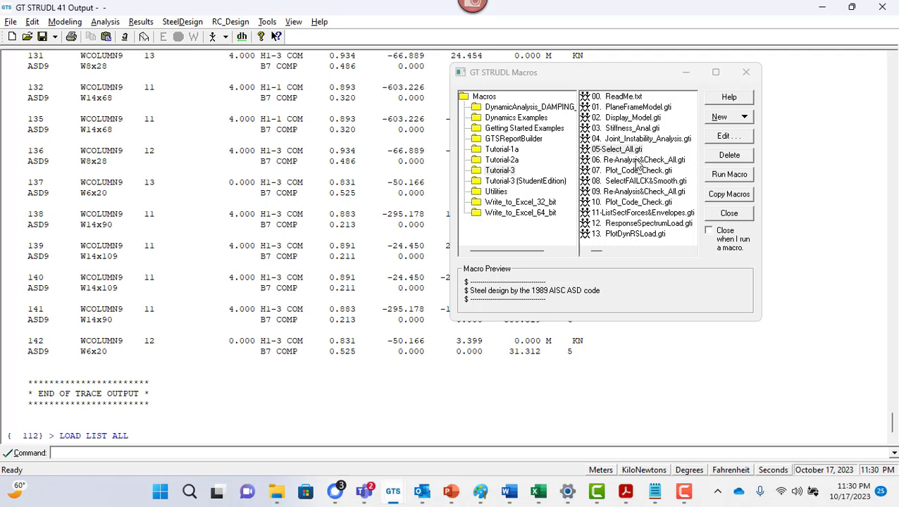
{"action": "double_click", "coordinate": [645, 162]}
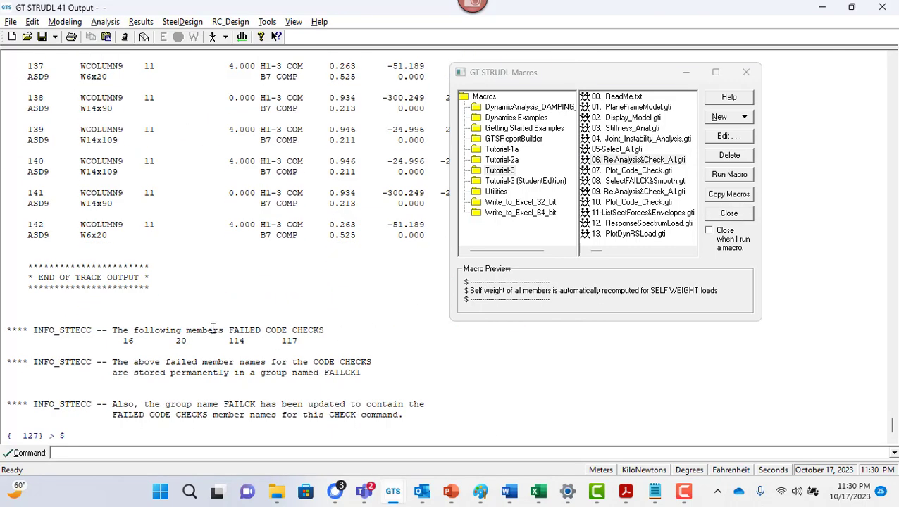
{"action": "double_click", "coordinate": [659, 171]}
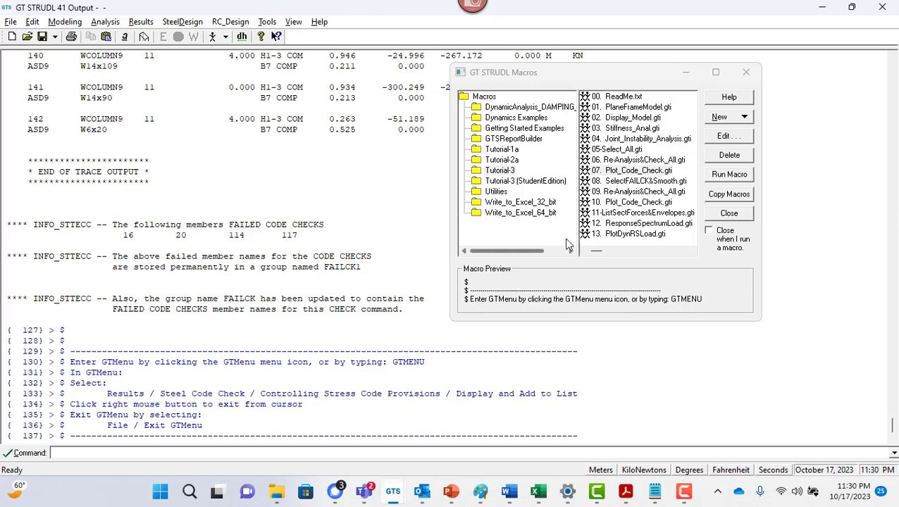
{"action": "double_click", "coordinate": [649, 183]}
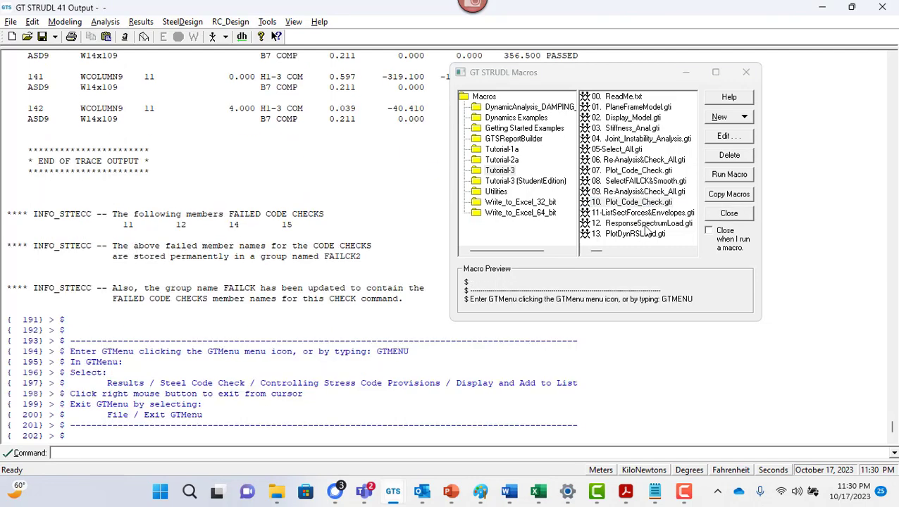
{"action": "double_click", "coordinate": [650, 213]}
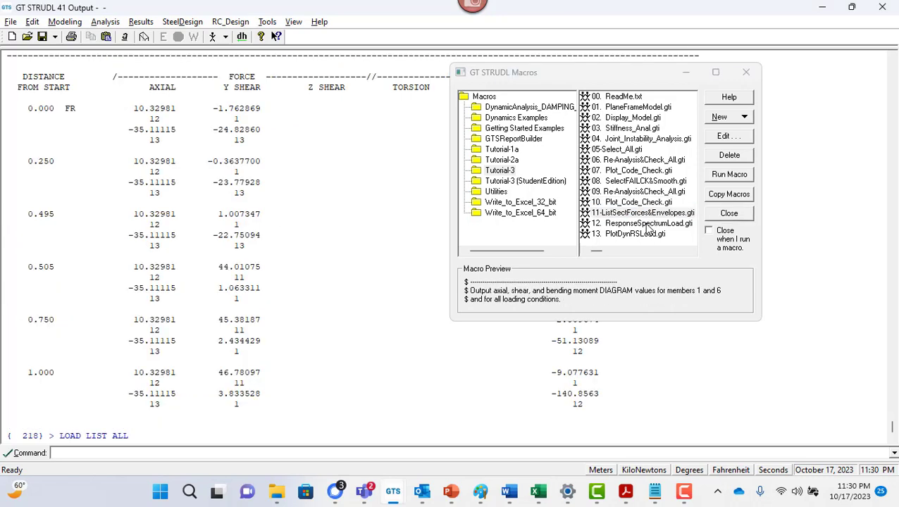
Open macro 12. ResponseSpectrumLoad.gti for editing and read its damping curves and response spectrum load 1001 definition.
{"action": "left_click", "coordinate": [647, 224]}
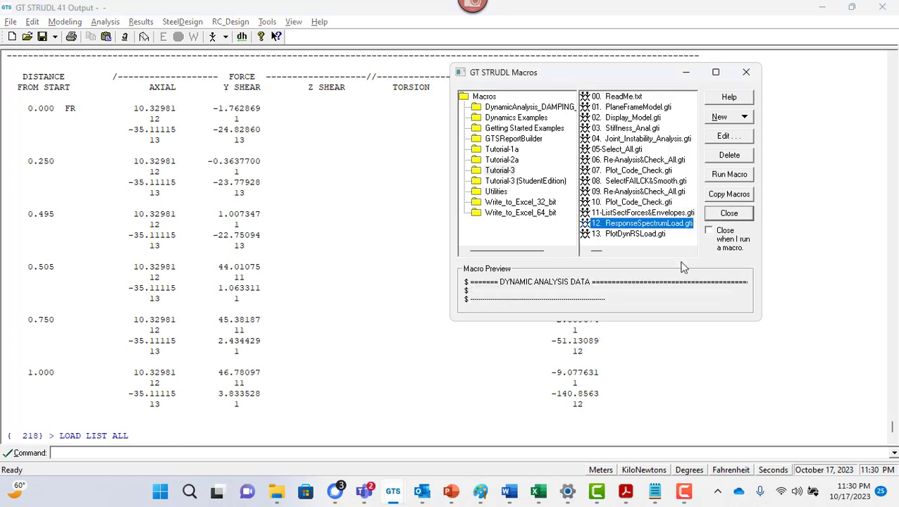
{"action": "left_click", "coordinate": [729, 139]}
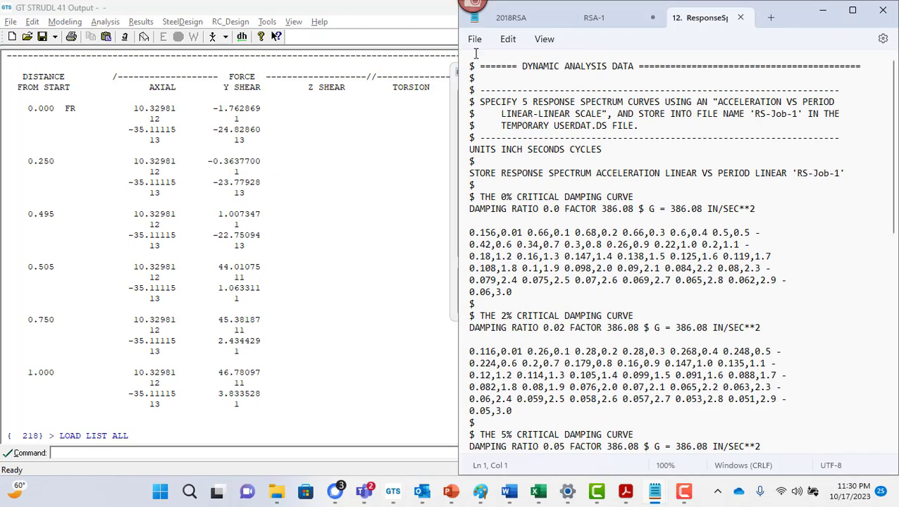
{"action": "left_click_drag", "start_coordinate": [472, 65], "coordinate": [783, 305]}
{"action": "scroll", "coordinate": [783, 293], "scroll_direction": "down", "scroll_amount": 13}
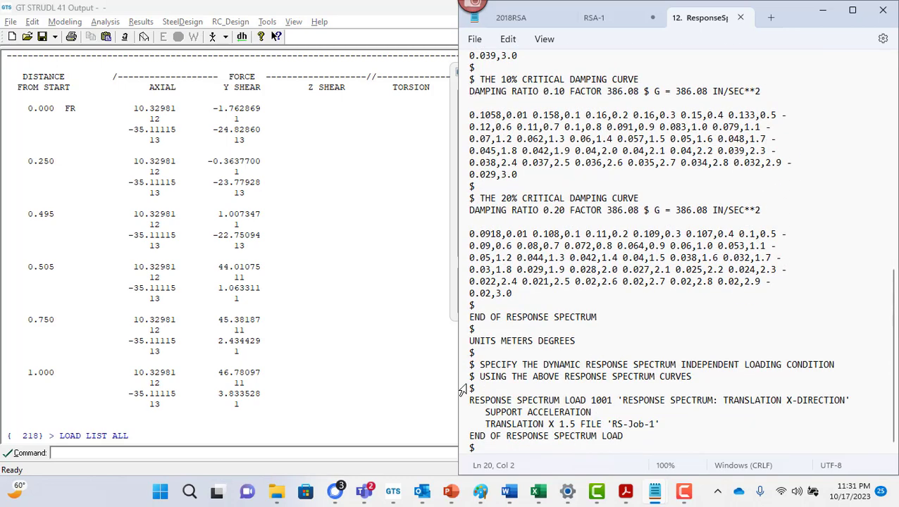
{"action": "left_click_drag", "start_coordinate": [471, 317], "coordinate": [607, 376]}
{"action": "left_click_drag", "start_coordinate": [654, 438], "coordinate": [463, 392]}
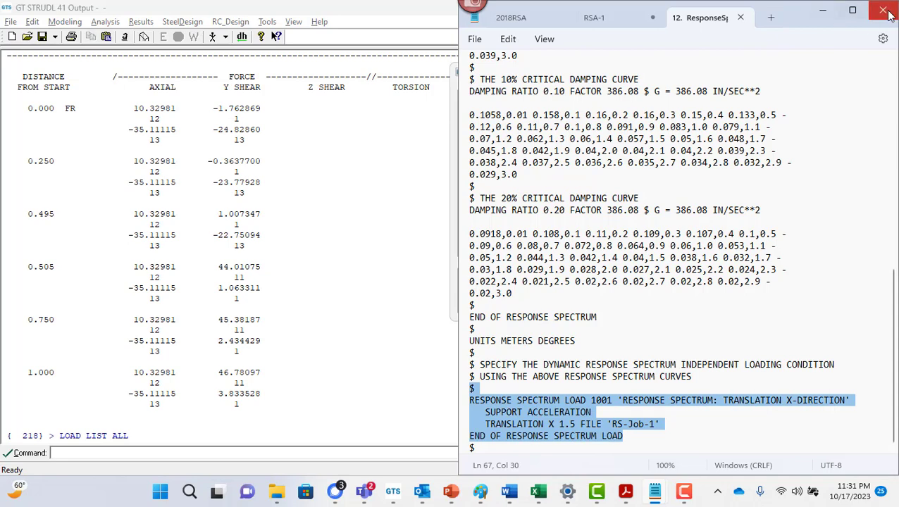
{"action": "left_click", "coordinate": [823, 10]}
Run the macros 12. ResponseSpectrumLoad.gti and 13. PlotDynRSLoad.gti, and select macro 14 for mass, damping and eigensolution.
{"action": "left_click", "coordinate": [640, 224]}
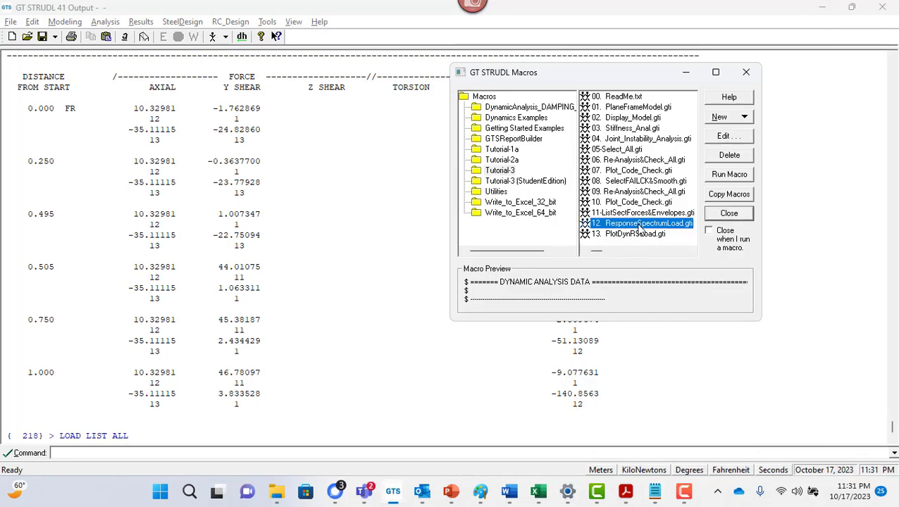
{"action": "double_click", "coordinate": [640, 225]}
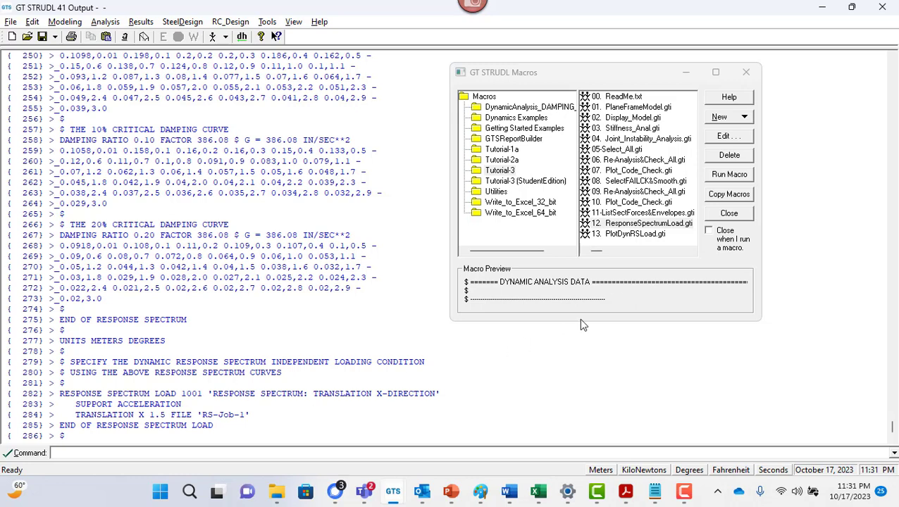
{"action": "double_click", "coordinate": [649, 234]}
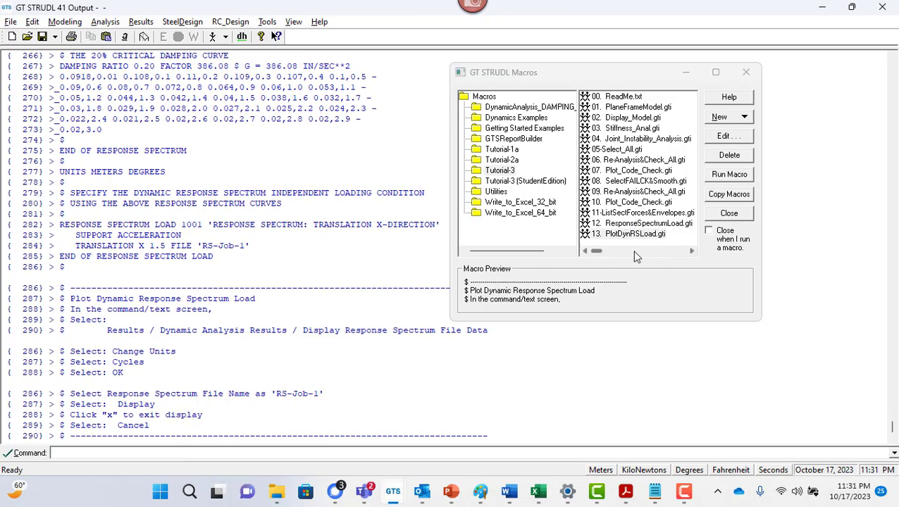
{"action": "left_click", "coordinate": [597, 252]}
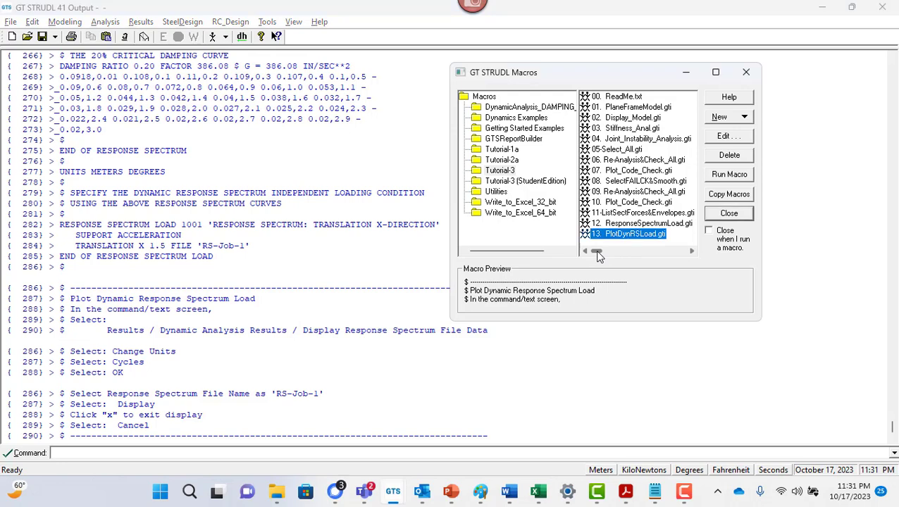
{"action": "left_click_drag", "start_coordinate": [599, 256], "coordinate": [648, 251]}
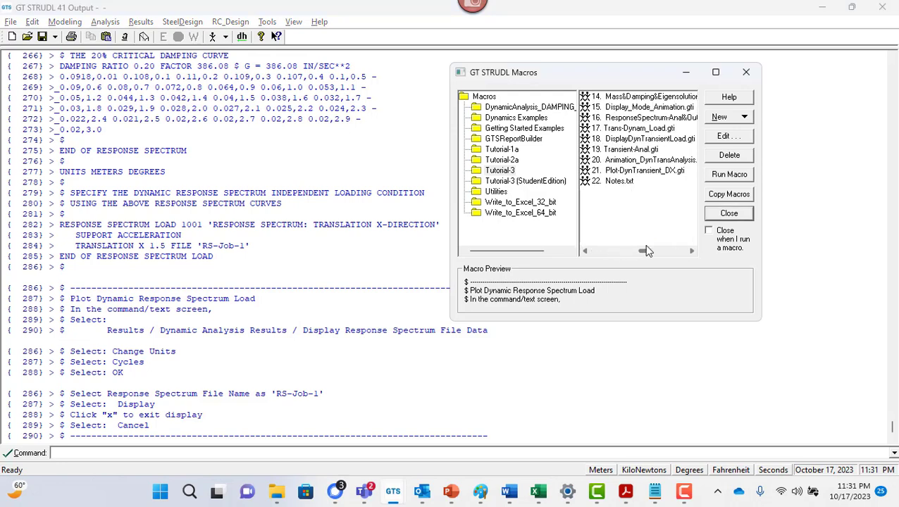
{"action": "left_click", "coordinate": [654, 99]}
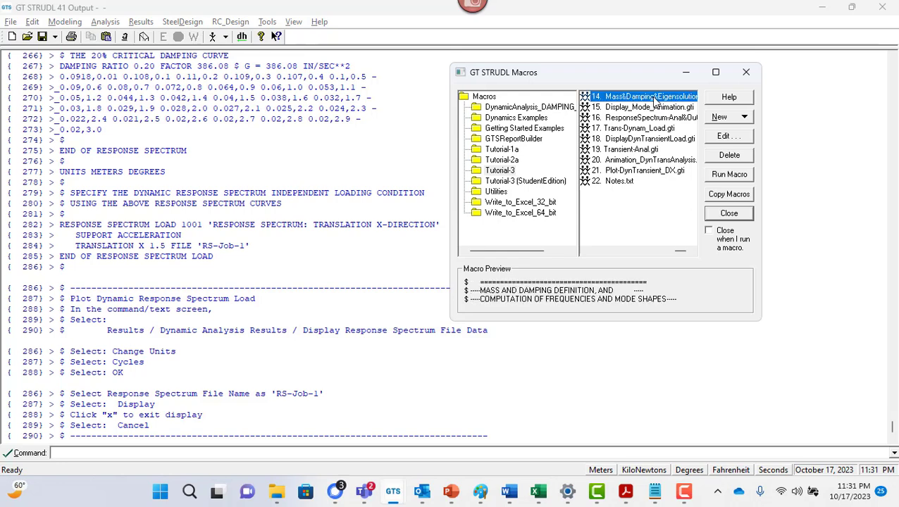
{"action": "key", "text": "alt+Tab"}
{"action": "key", "text": "Tab"}
{"action": "key", "text": "Tab"}
{"action": "key", "text": "Tab"}
{"action": "key", "text": "Tab"}
{"action": "key", "text": "Tab"}
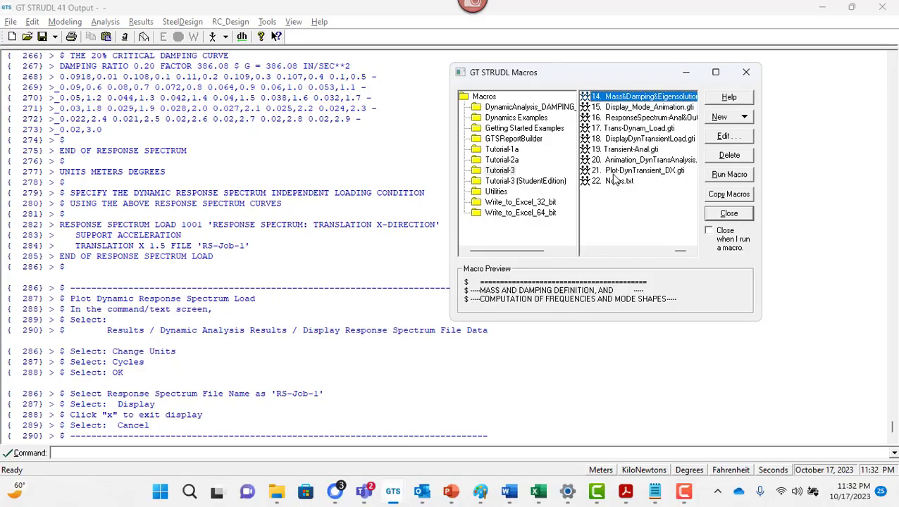
Run macro 14 for mass, damping and eigensolution, 15. Display_Mode_Animation.gti and 16. ResponseSpectrum-Anal&Output.gti.
{"action": "double_click", "coordinate": [662, 98]}
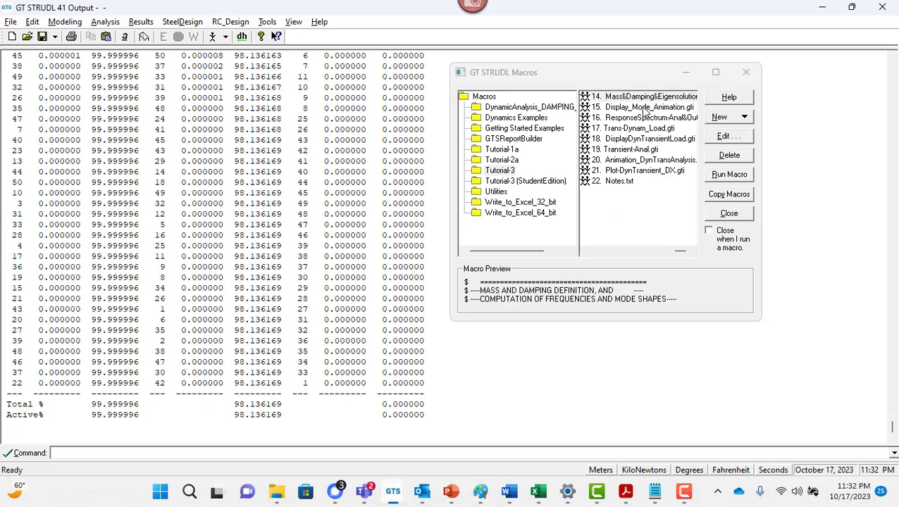
{"action": "double_click", "coordinate": [643, 107]}
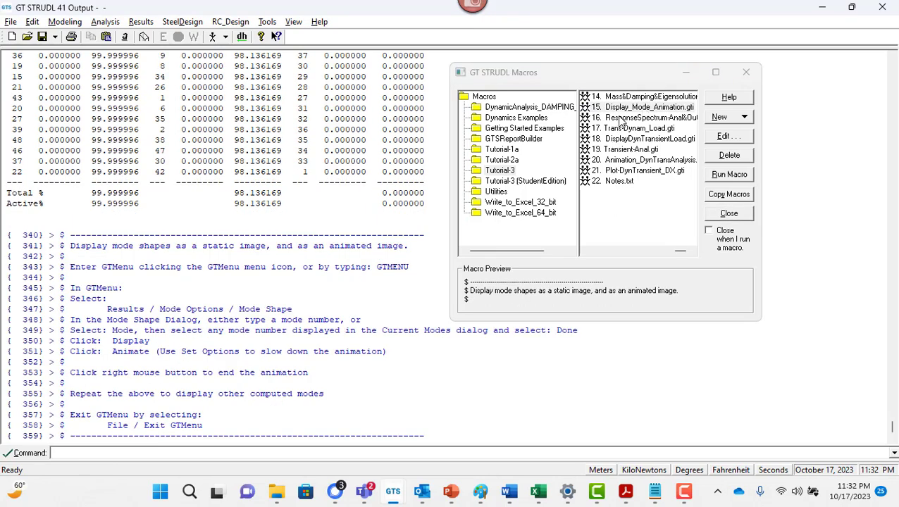
{"action": "left_click", "coordinate": [623, 119]}
{"action": "double_click", "coordinate": [623, 120]}
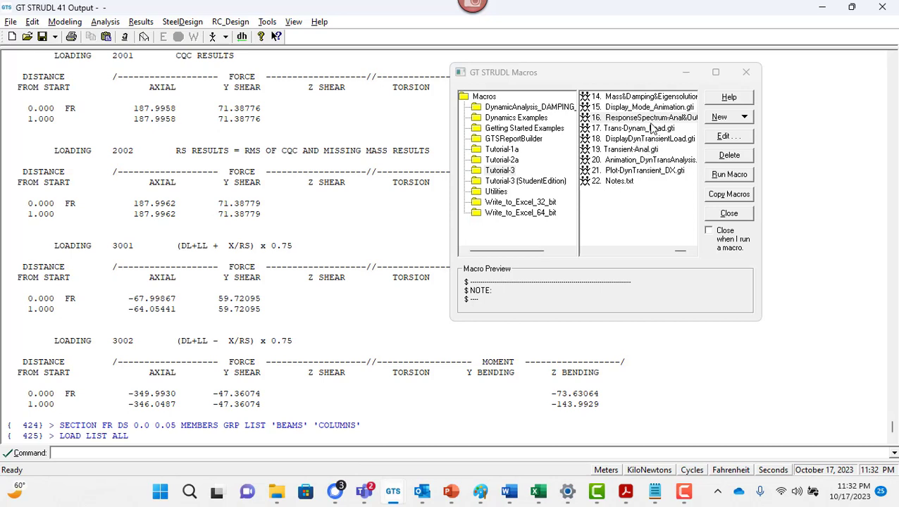
{"action": "left_click", "coordinate": [649, 118]}
{"action": "left_click", "coordinate": [649, 119]}
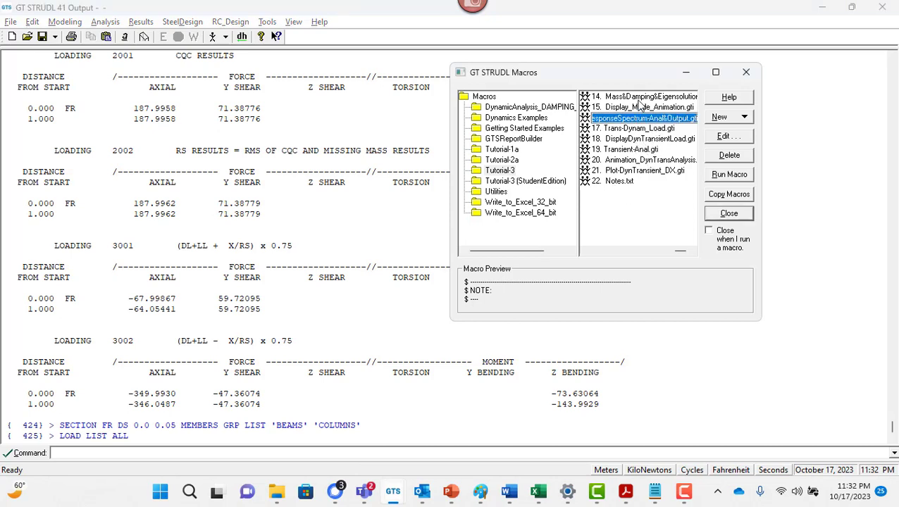
{"action": "left_click", "coordinate": [638, 108]}
{"action": "left_click", "coordinate": [629, 119]}
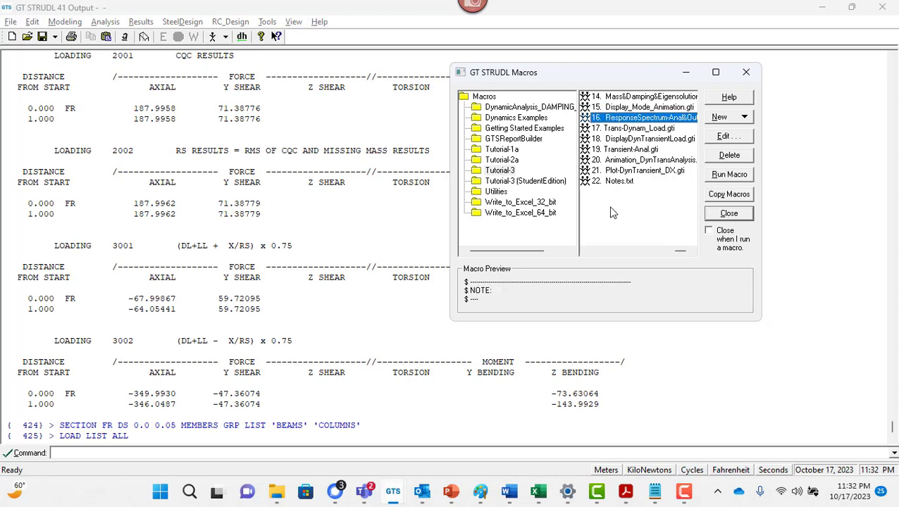
Switch to File Explorer and open the folder C:\Program Files\GTSTRUDL\41\Examples\ExtendedExamples.
{"action": "left_click_drag", "start_coordinate": [681, 252], "coordinate": [611, 265]}
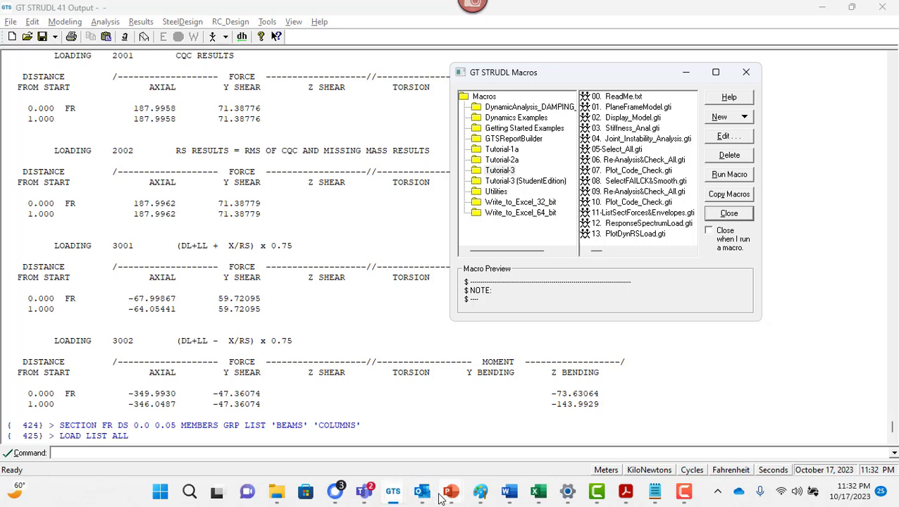
{"action": "key", "text": "super+e"}
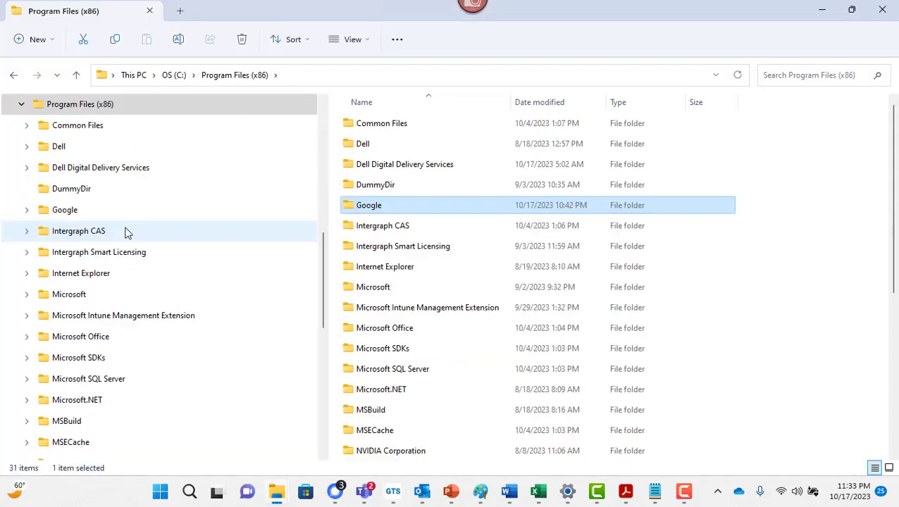
{"action": "scroll", "coordinate": [127, 226], "scroll_direction": "up", "scroll_amount": 2}
{"action": "left_click", "coordinate": [103, 125]}
{"action": "left_click", "coordinate": [444, 266]}
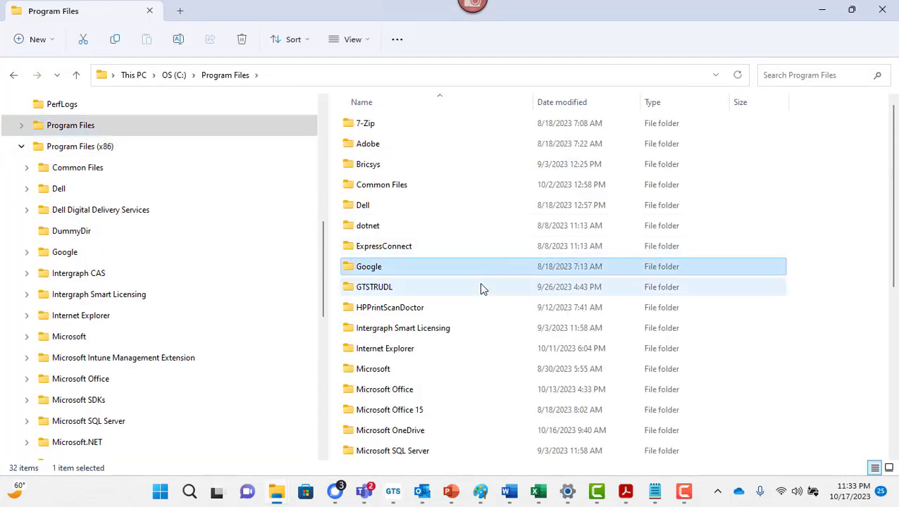
{"action": "double_click", "coordinate": [452, 289]}
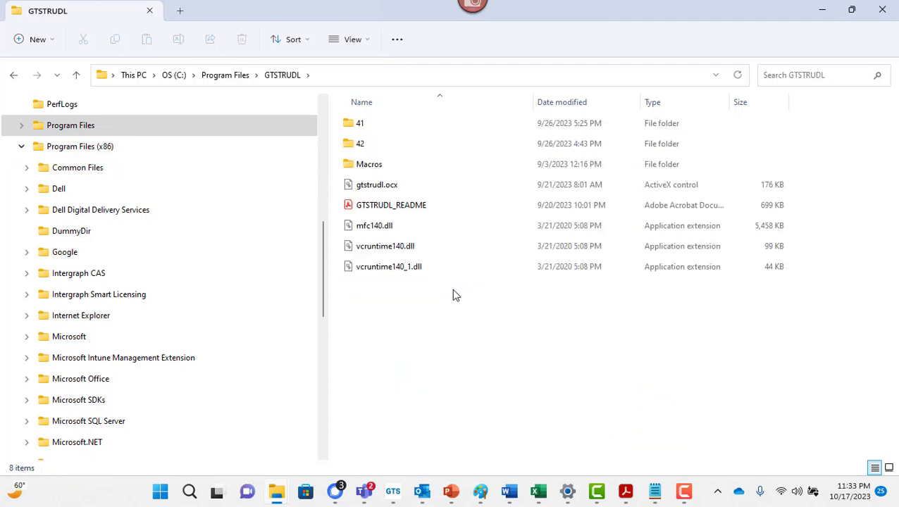
{"action": "double_click", "coordinate": [420, 129]}
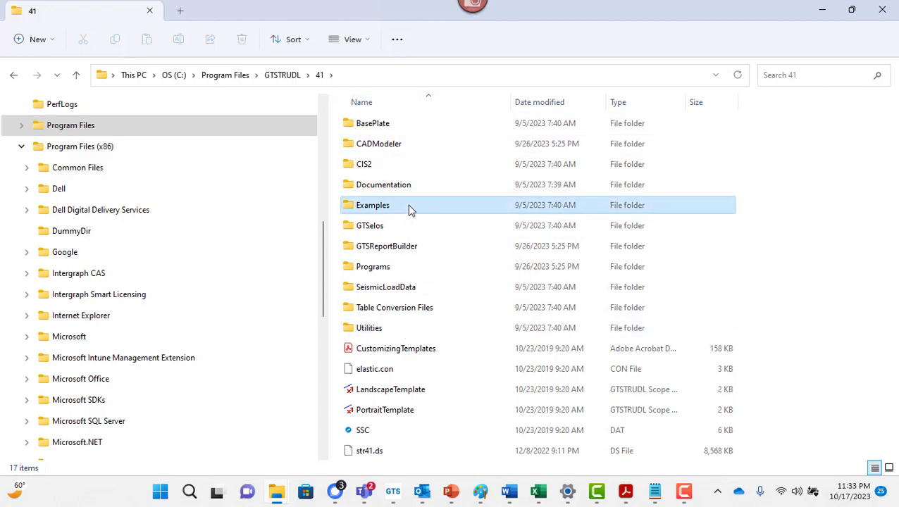
{"action": "double_click", "coordinate": [412, 209]}
{"action": "left_click", "coordinate": [416, 127]}
{"action": "double_click", "coordinate": [415, 128]}
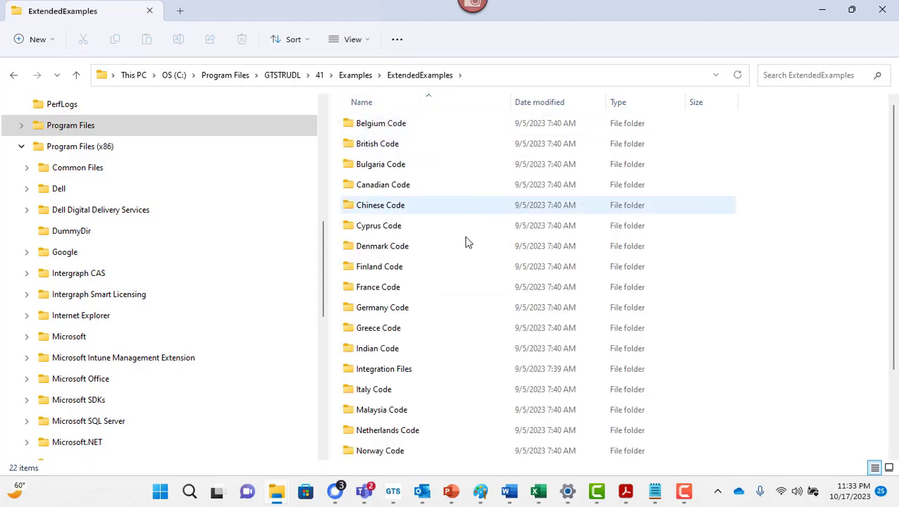
Go back up to the GTSTRUDL folder and open Macros\Common\Tutorial-3.
{"action": "left_click", "coordinate": [318, 77]}
{"action": "left_click", "coordinate": [282, 78]}
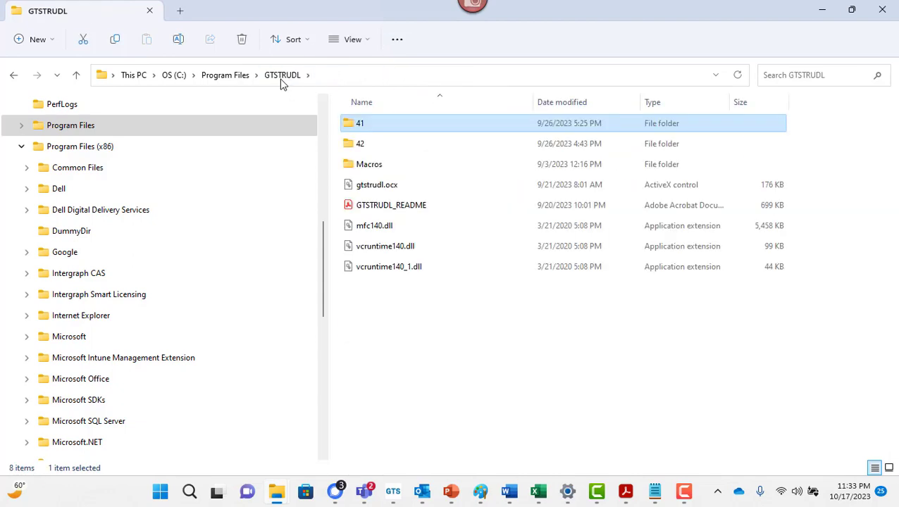
{"action": "double_click", "coordinate": [399, 165]}
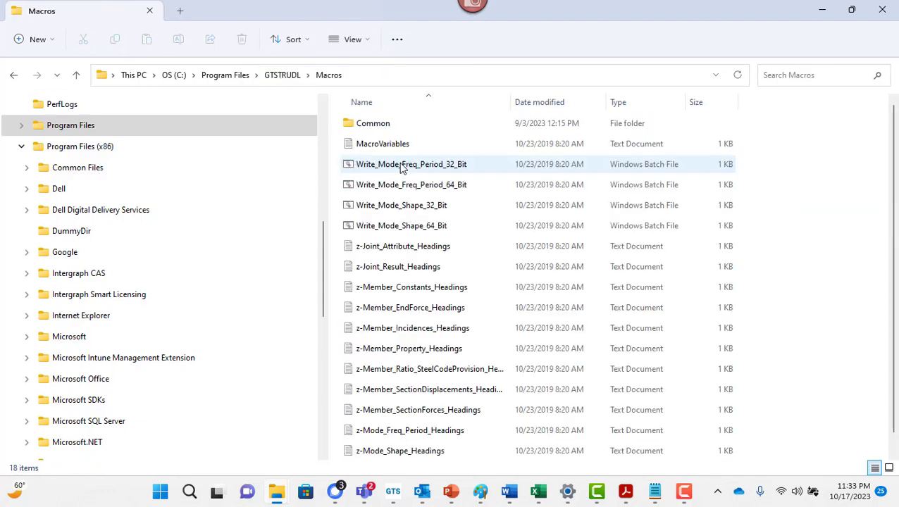
{"action": "scroll", "coordinate": [427, 294], "scroll_direction": "down", "scroll_amount": 1}
{"action": "scroll", "coordinate": [452, 356], "scroll_direction": "up", "scroll_amount": 1}
{"action": "double_click", "coordinate": [425, 129]}
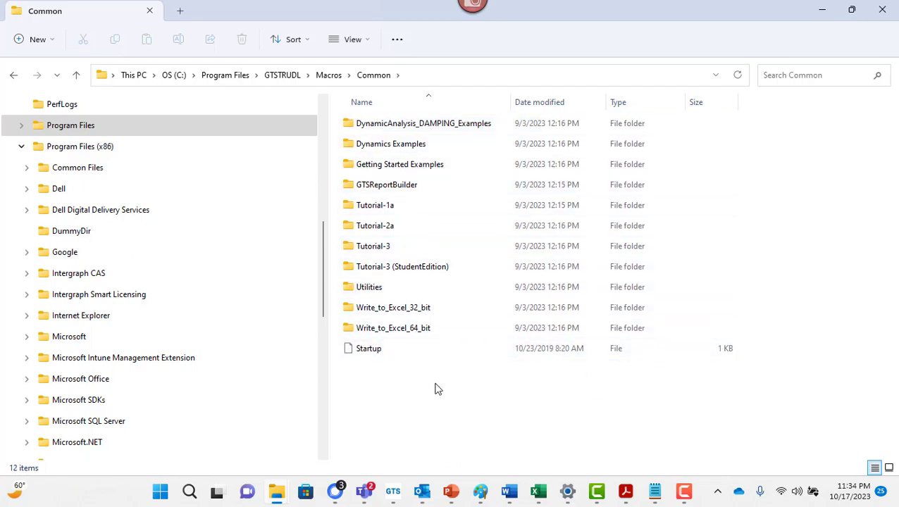
{"action": "double_click", "coordinate": [434, 255]}
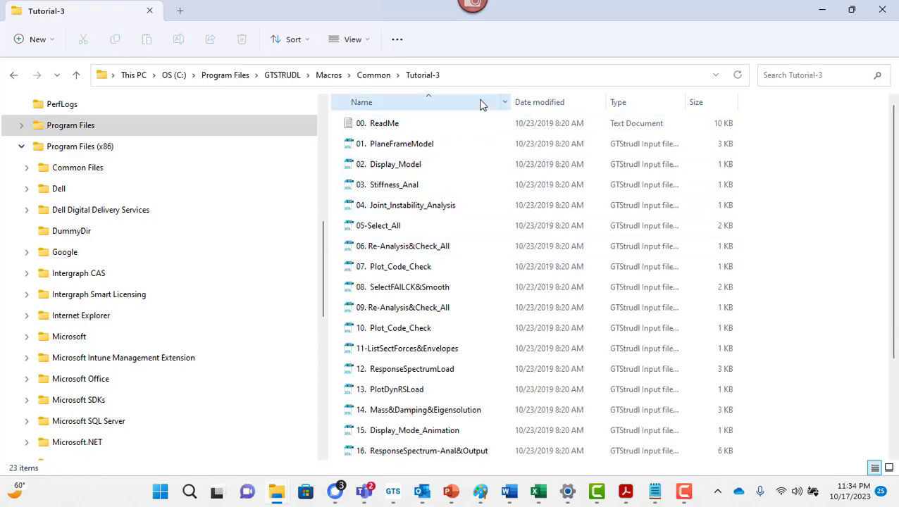
Read through the 00. ReadMe file, then review the remaining Tutorial-3 macro files and return to the Common folder.
{"action": "double_click", "coordinate": [510, 131]}
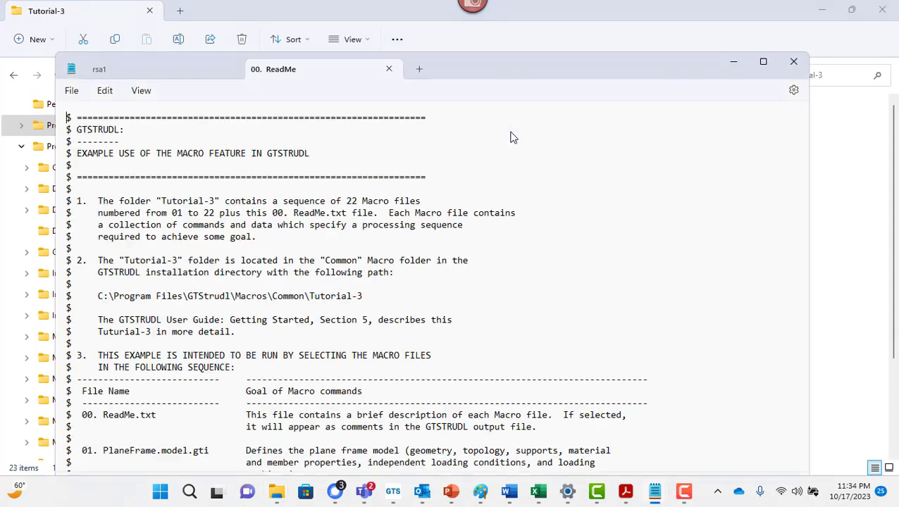
{"action": "scroll", "coordinate": [453, 252], "scroll_direction": "down", "scroll_amount": 10}
{"action": "left_click", "coordinate": [789, 56]}
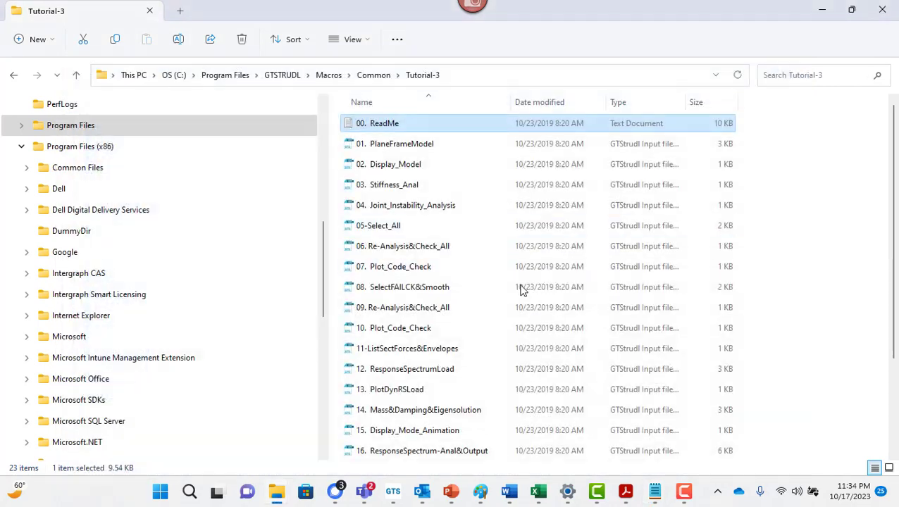
{"action": "scroll", "coordinate": [491, 260], "scroll_direction": "down", "scroll_amount": 2}
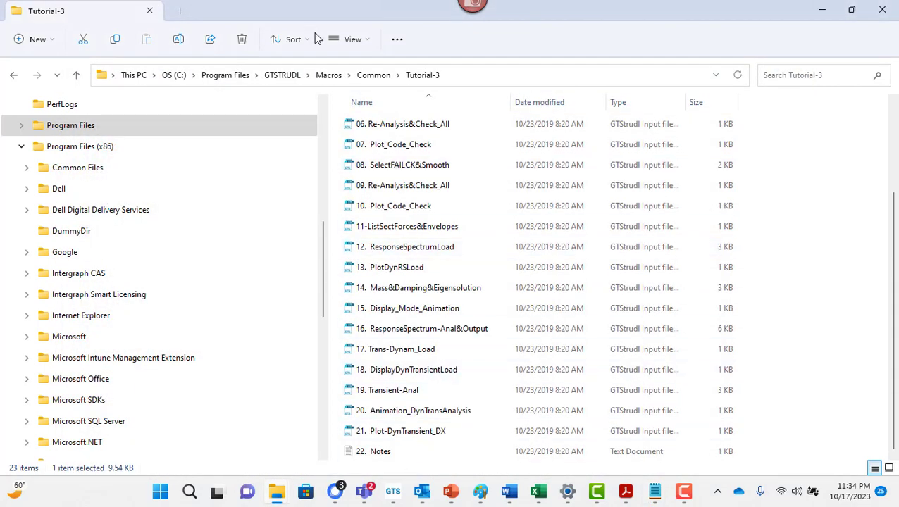
{"action": "left_click", "coordinate": [371, 75]}
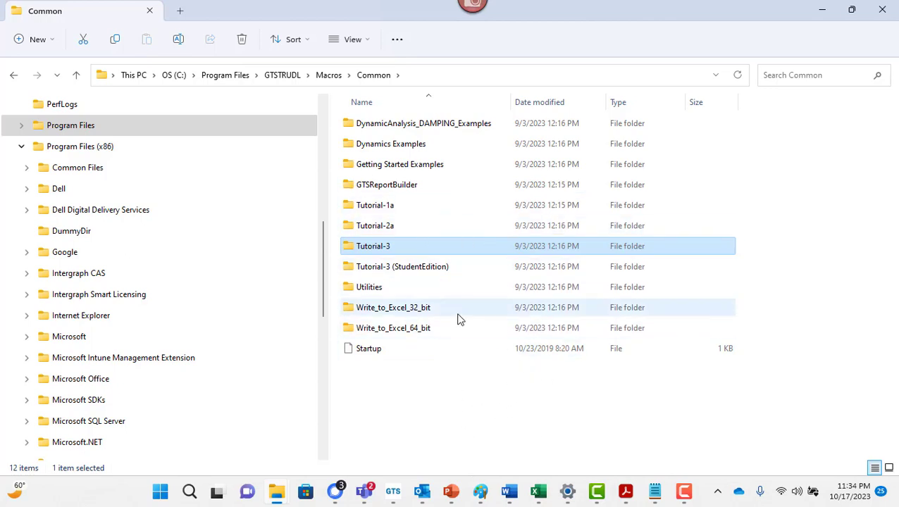
Switch to the Response Spectrum Analysis presentation in PowerPoint and show slide 17, Example Problem in GT STRUDL 41.
{"action": "key", "text": "alt+Tab"}
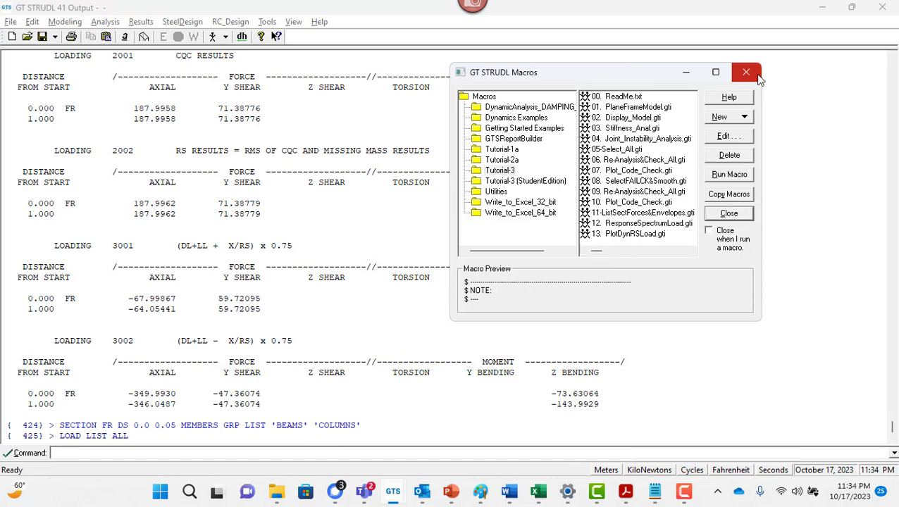
{"action": "mouse_move", "coordinate": [518, 497]}
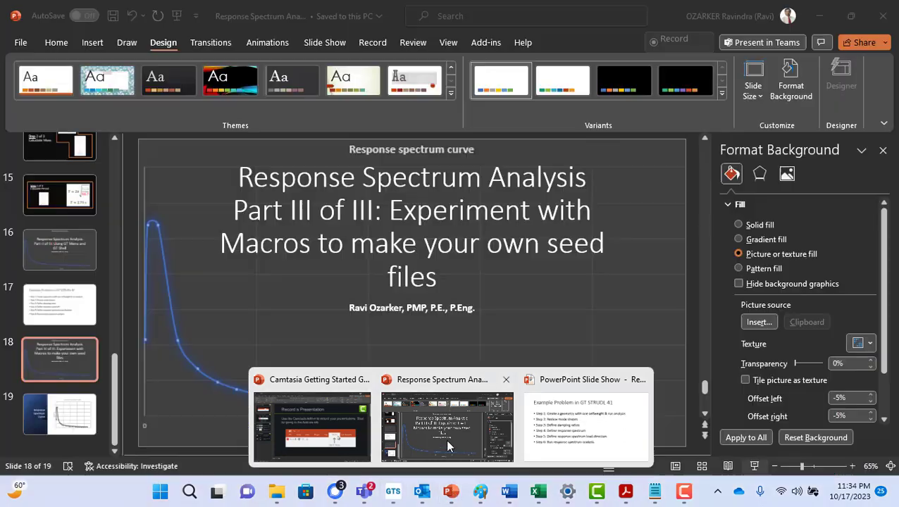
{"action": "left_click", "coordinate": [446, 439]}
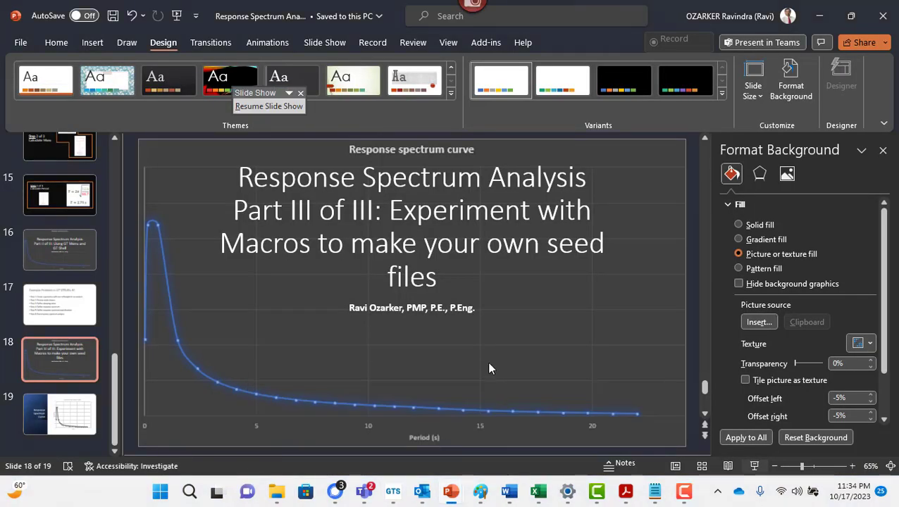
{"action": "left_click", "coordinate": [71, 311]}
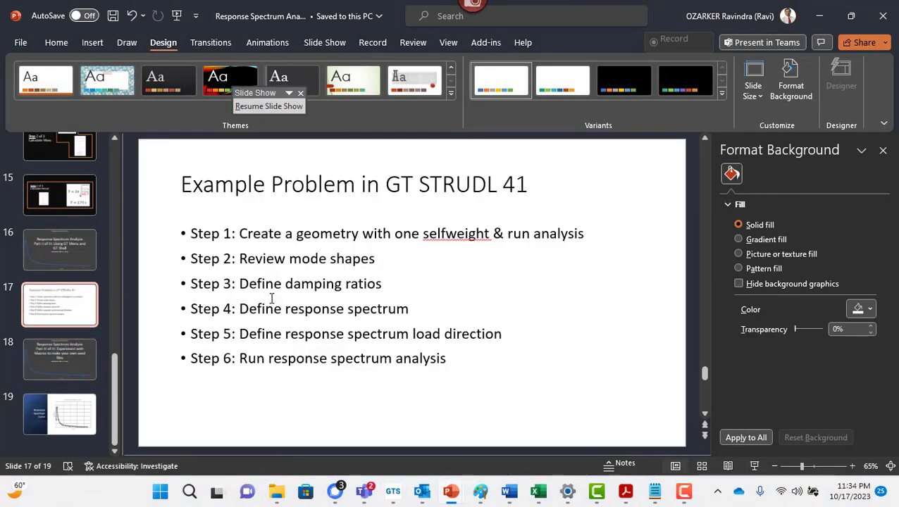
Switch back to GT STRUDL and close the Macros window.
{"action": "key", "text": "alt+Tab"}
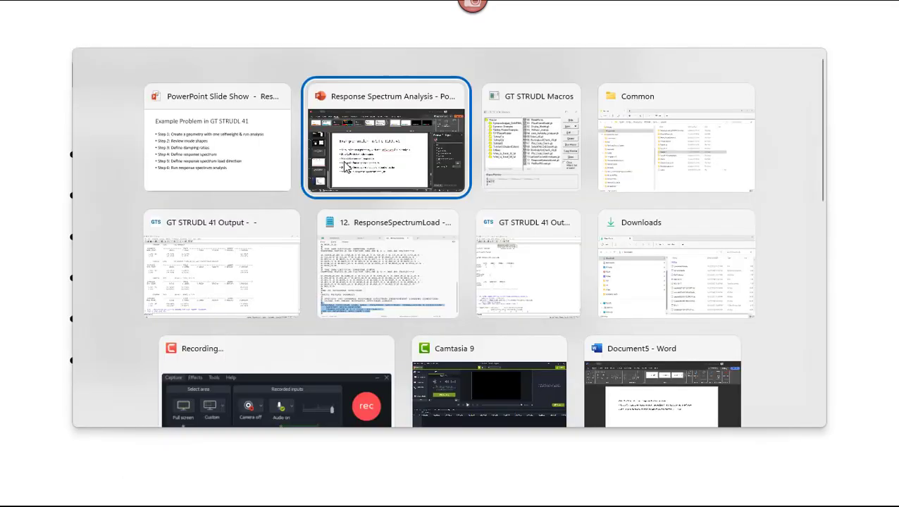
{"action": "key", "text": "alt+Tab"}
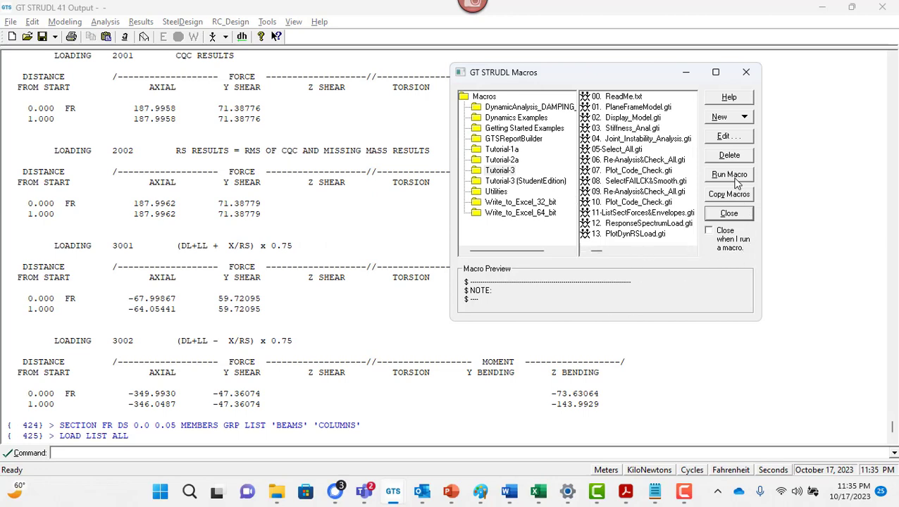
{"action": "left_click", "coordinate": [730, 213]}
Open the plane frame model in GTMenu, look through its list of loads, and close GTMenu.
{"action": "scroll", "coordinate": [379, 214], "scroll_direction": "up", "scroll_amount": 8}
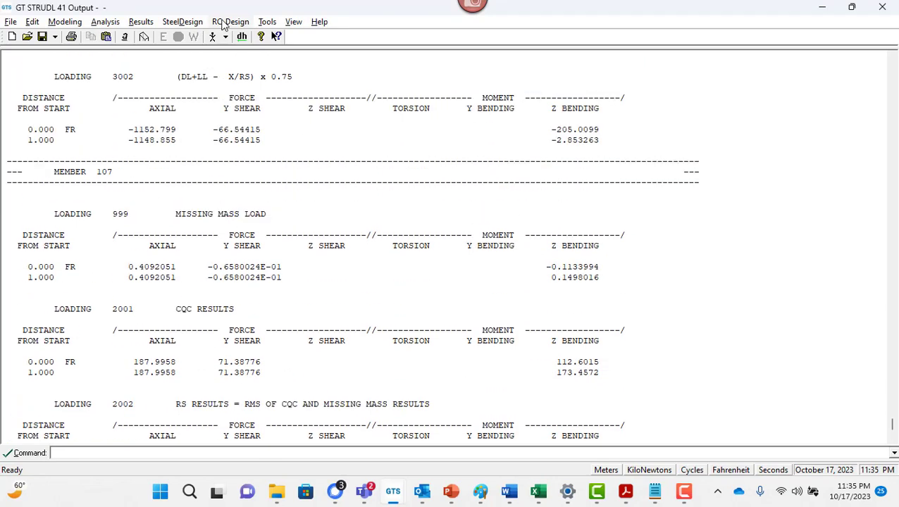
{"action": "left_click", "coordinate": [143, 36]}
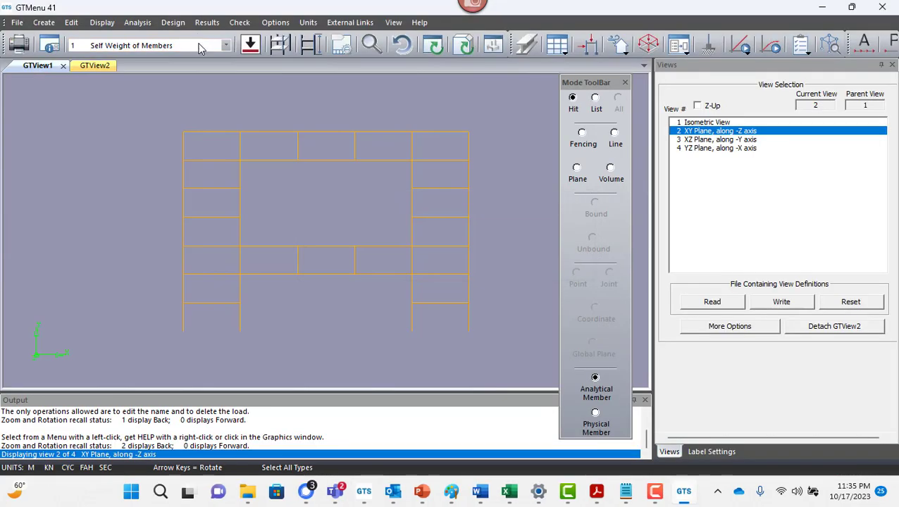
{"action": "left_click", "coordinate": [185, 45]}
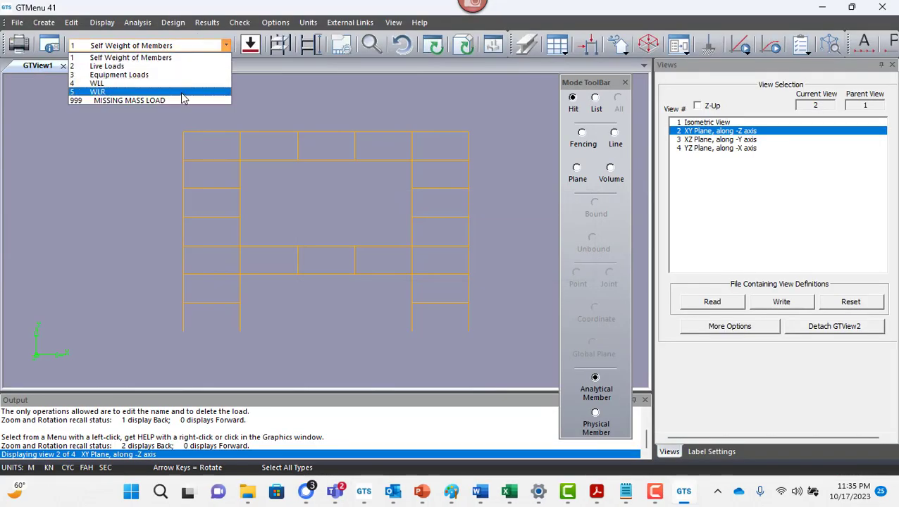
{"action": "left_click", "coordinate": [356, 113]}
{"action": "left_click", "coordinate": [882, 7]}
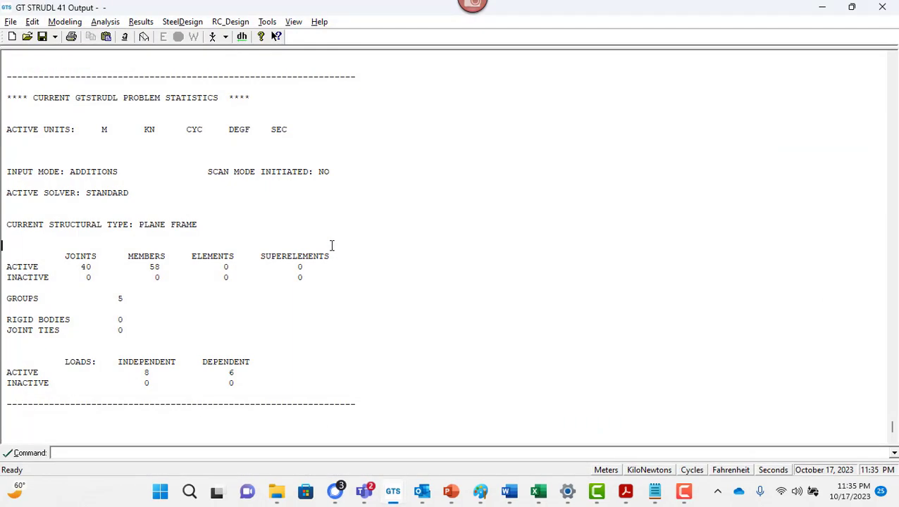
Examine the output for the section forces, the active mode status and the mass participation factors by direction.
{"action": "scroll", "coordinate": [332, 245], "scroll_direction": "up", "scroll_amount": 20}
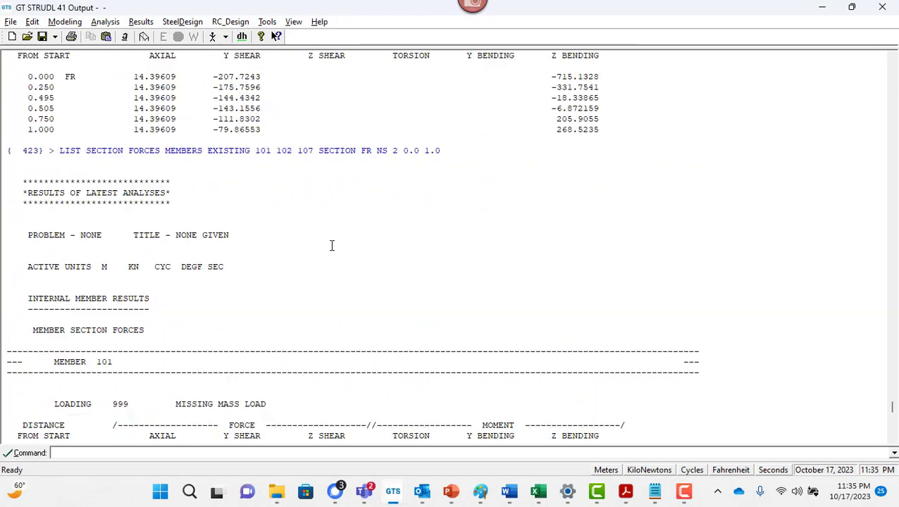
{"action": "scroll", "coordinate": [332, 245], "scroll_direction": "up", "scroll_amount": 20}
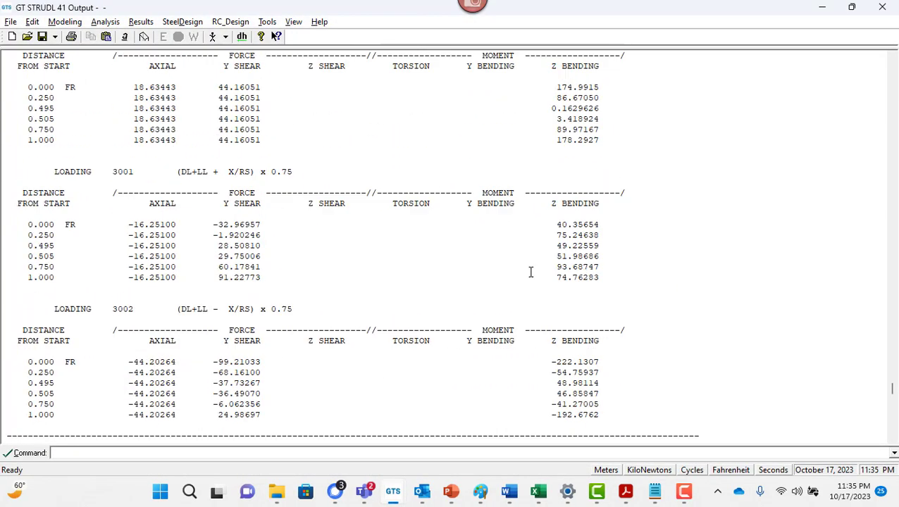
{"action": "scroll", "coordinate": [531, 272], "scroll_direction": "up", "scroll_amount": 6}
{"action": "left_click_drag", "start_coordinate": [892, 379], "coordinate": [878, 326]}
{"action": "scroll", "coordinate": [512, 315], "scroll_direction": "down", "scroll_amount": 6}
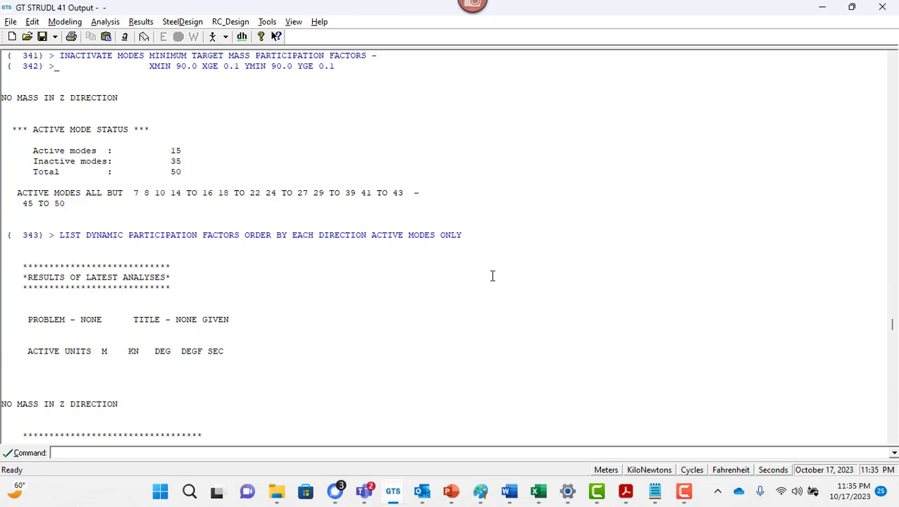
{"action": "scroll", "coordinate": [466, 216], "scroll_direction": "up", "scroll_amount": 5}
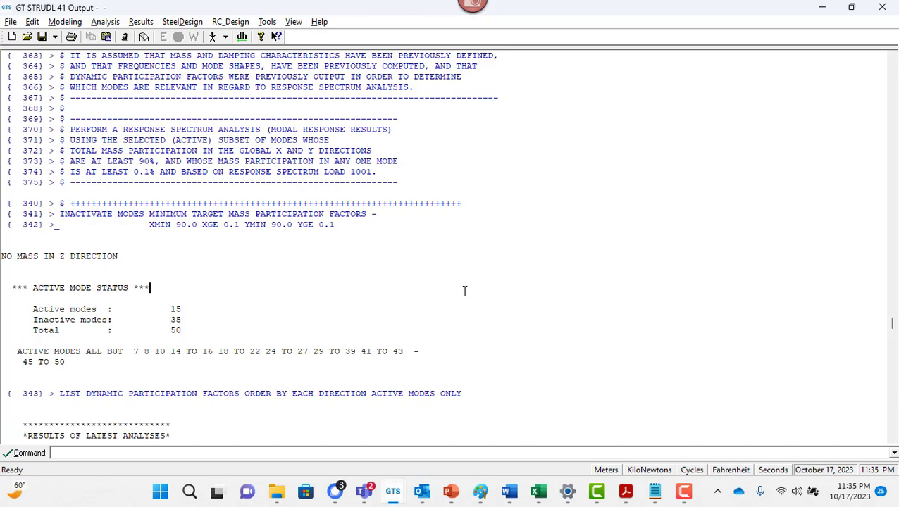
{"action": "scroll", "coordinate": [465, 291], "scroll_direction": "up", "scroll_amount": 20}
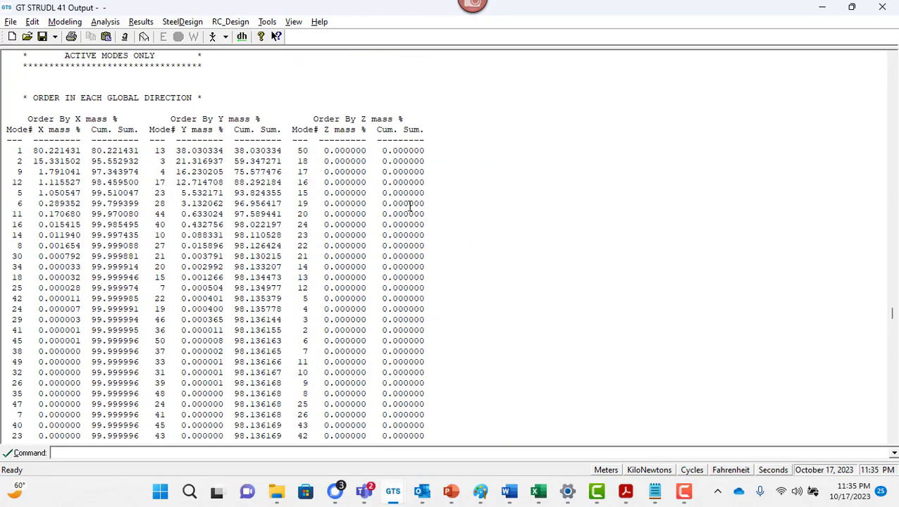
{"action": "scroll", "coordinate": [410, 205], "scroll_direction": "up", "scroll_amount": 4}
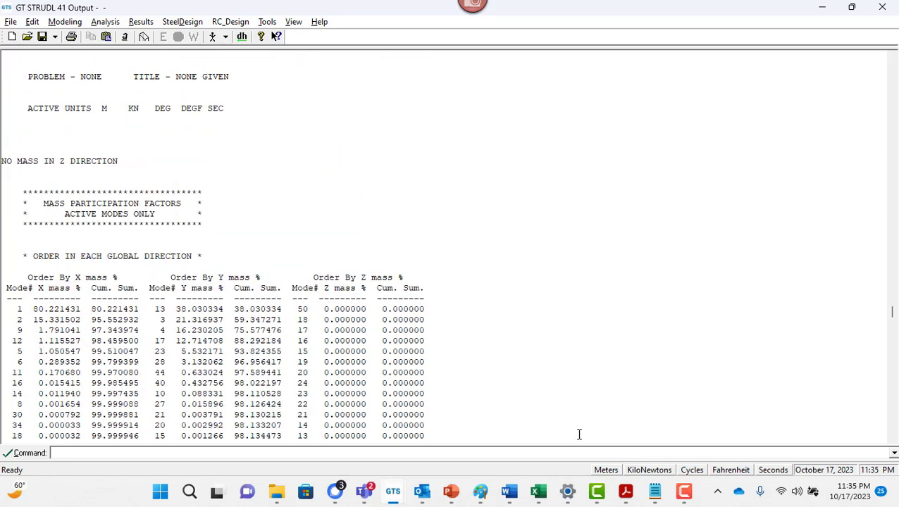
Switch to the GT STRUDL knowledge PDF in Acrobat, go to its first page and highlight the article title.
{"action": "left_click", "coordinate": [630, 422]}
{"action": "scroll", "coordinate": [604, 289], "scroll_direction": "up", "scroll_amount": 10}
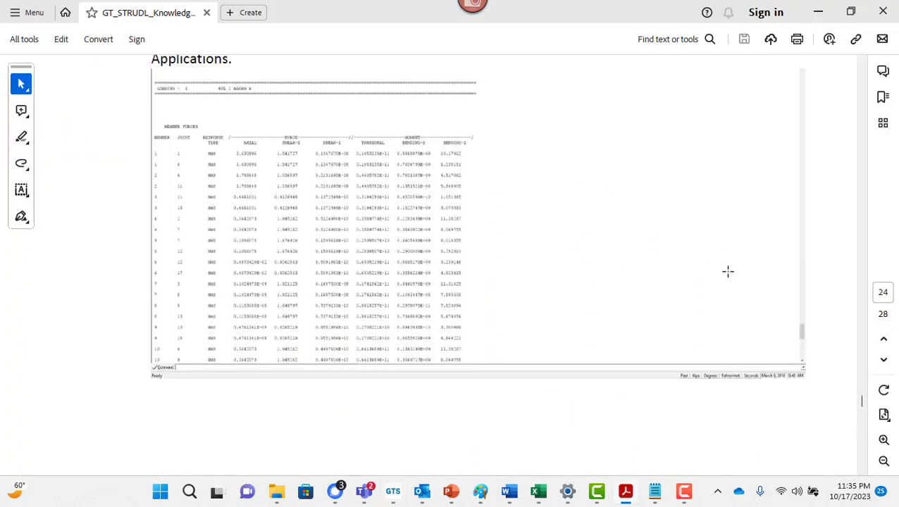
{"action": "left_click_drag", "start_coordinate": [867, 398], "coordinate": [839, 88]}
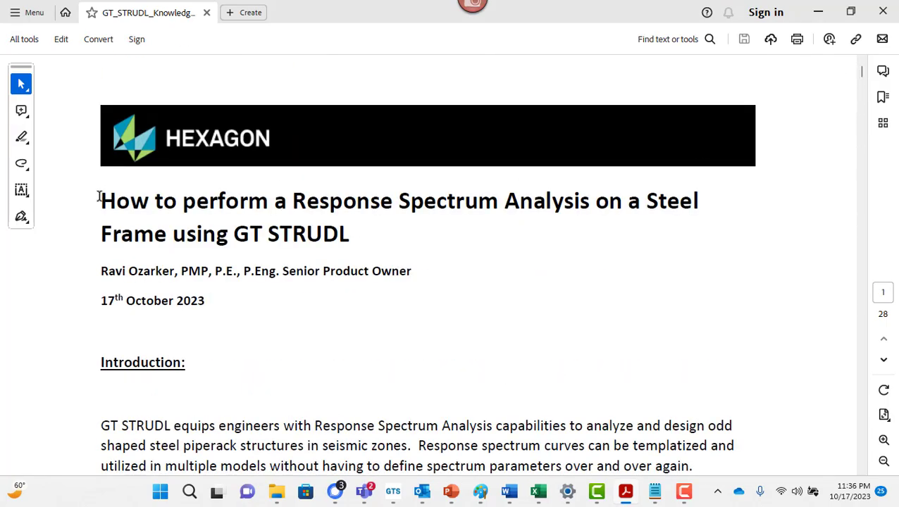
{"action": "left_click_drag", "start_coordinate": [98, 195], "coordinate": [738, 201]}
{"action": "left_click", "coordinate": [703, 234]}
{"action": "left_click", "coordinate": [351, 238], "text": "shift"}
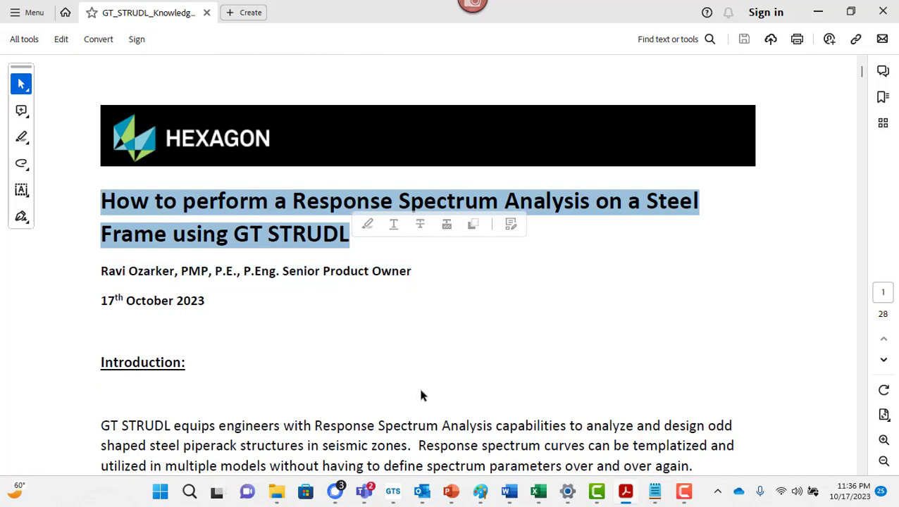
{"action": "key", "text": "Right"}
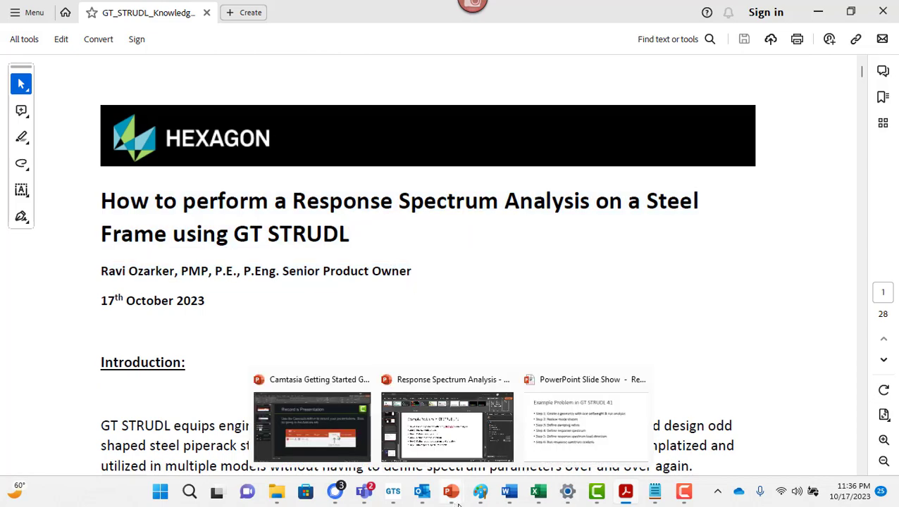